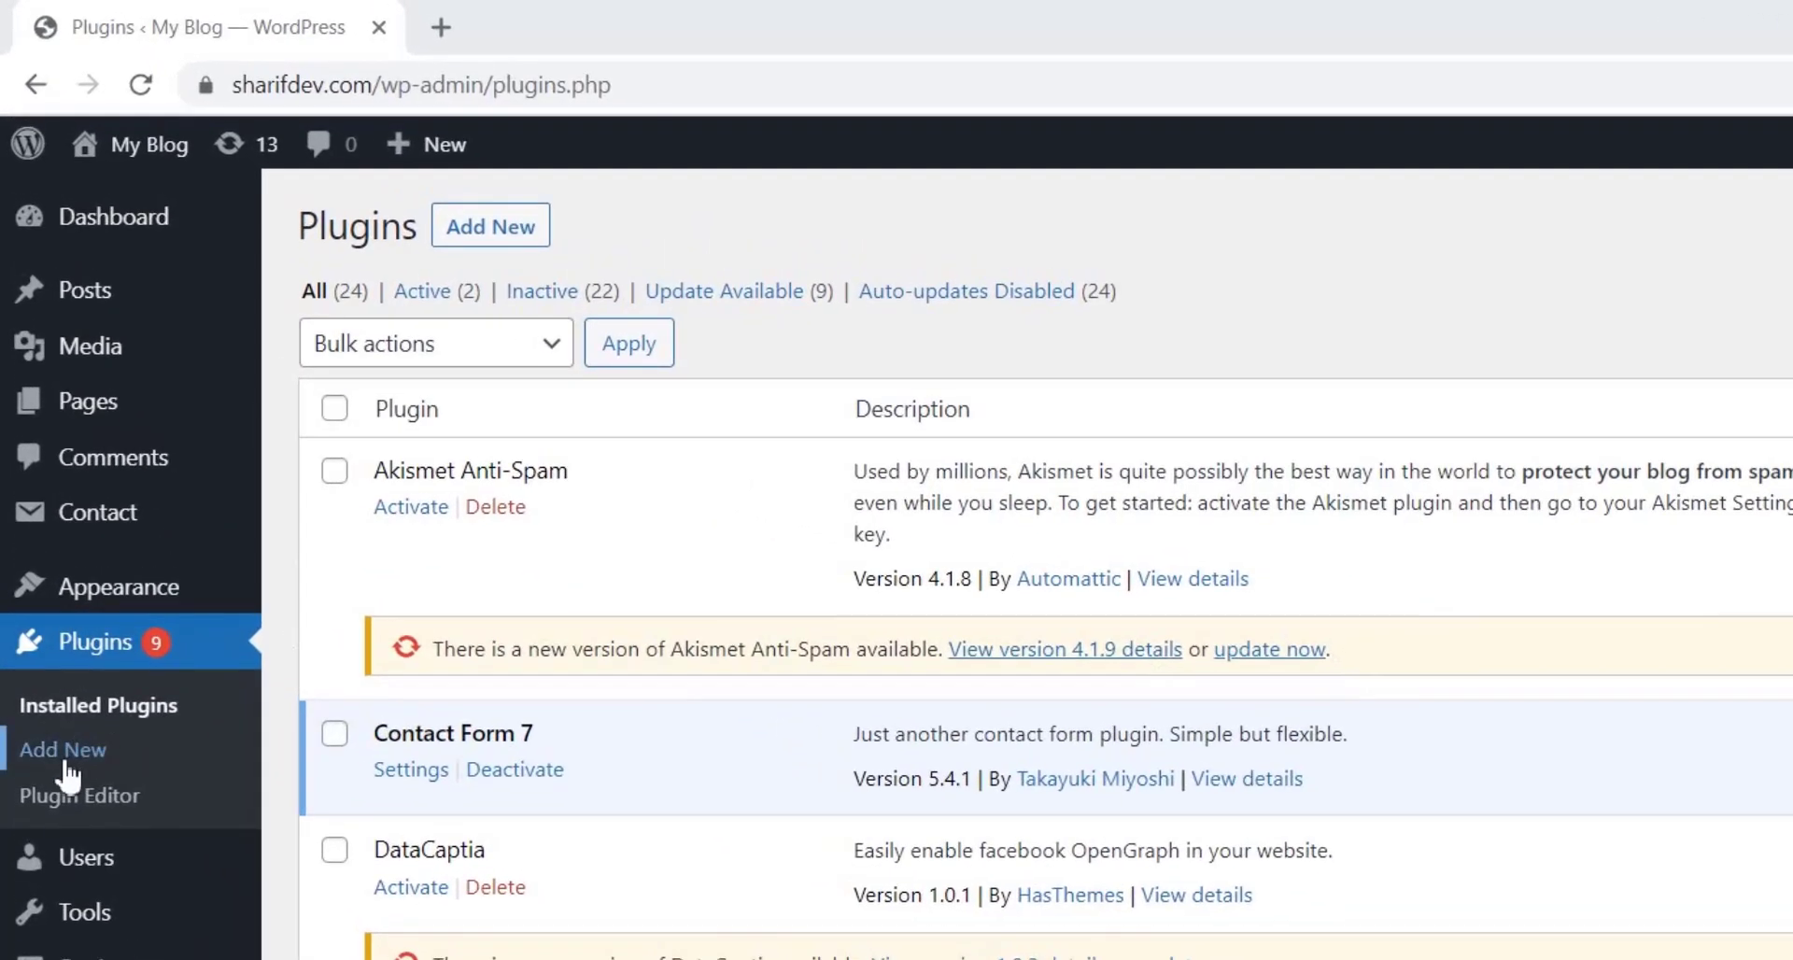
Step: Upload extensions-for-cf7.zip as a new plugin, install it and activate it
left_click(66, 774)
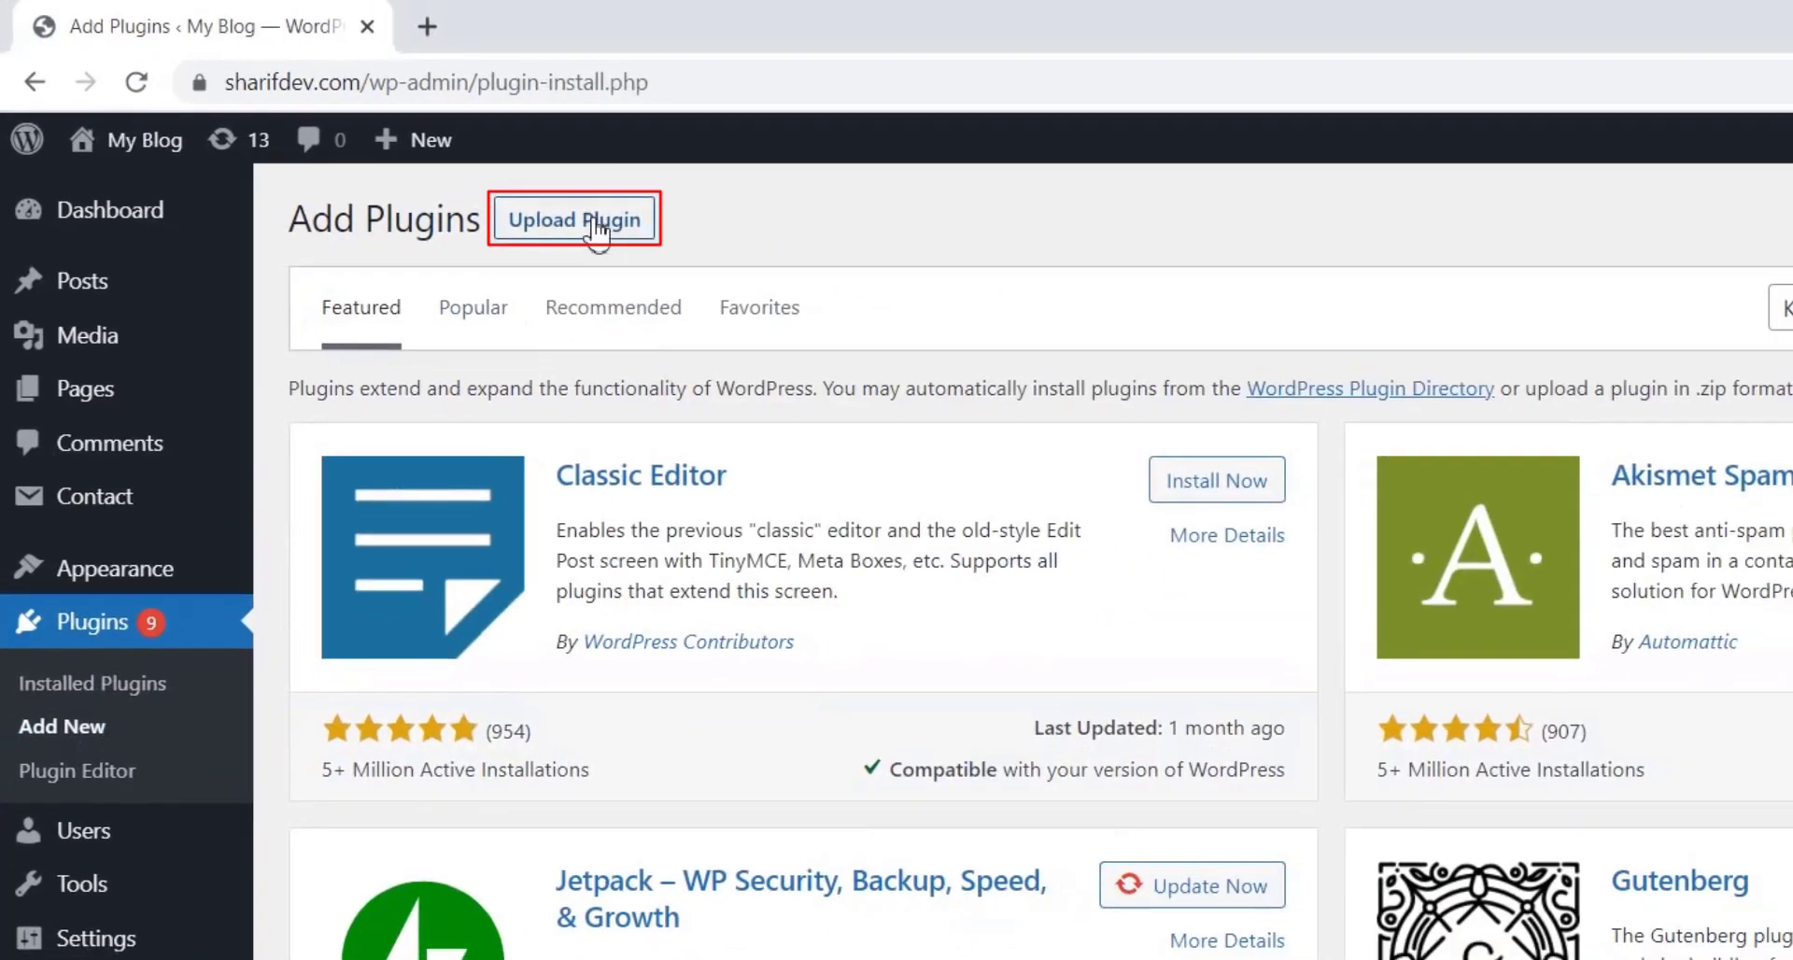
left_click(594, 228)
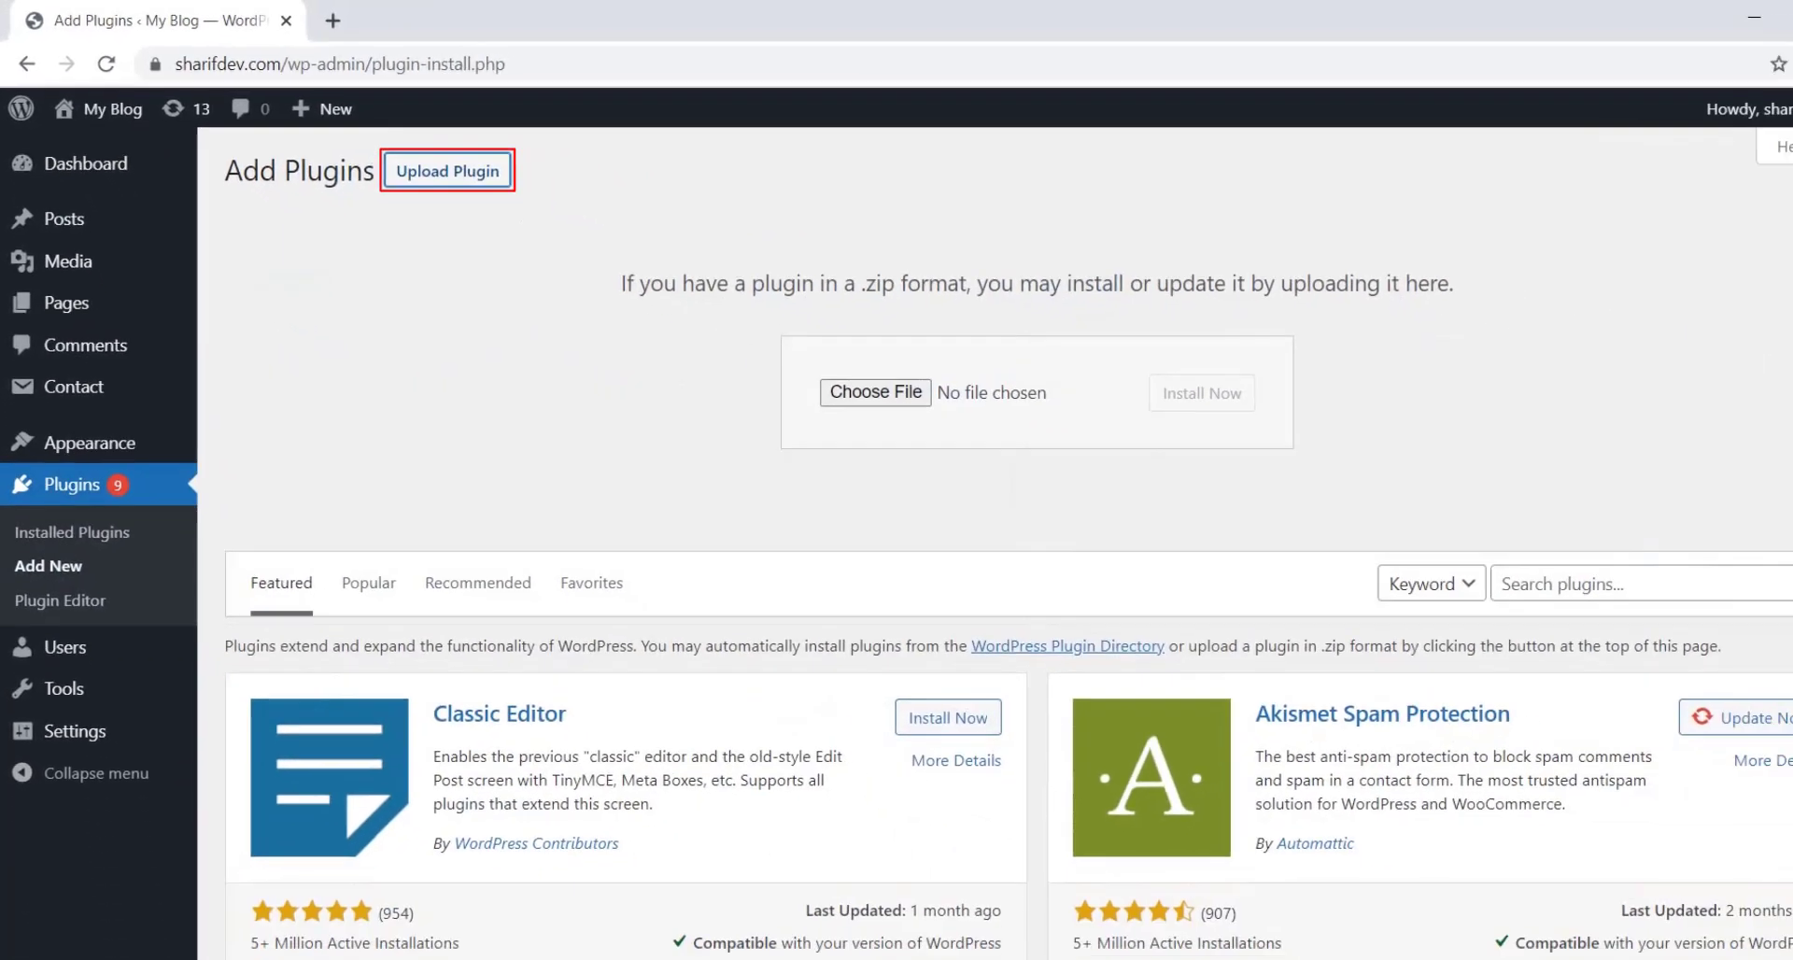
left_click_drag(1353, 496, 828, 378)
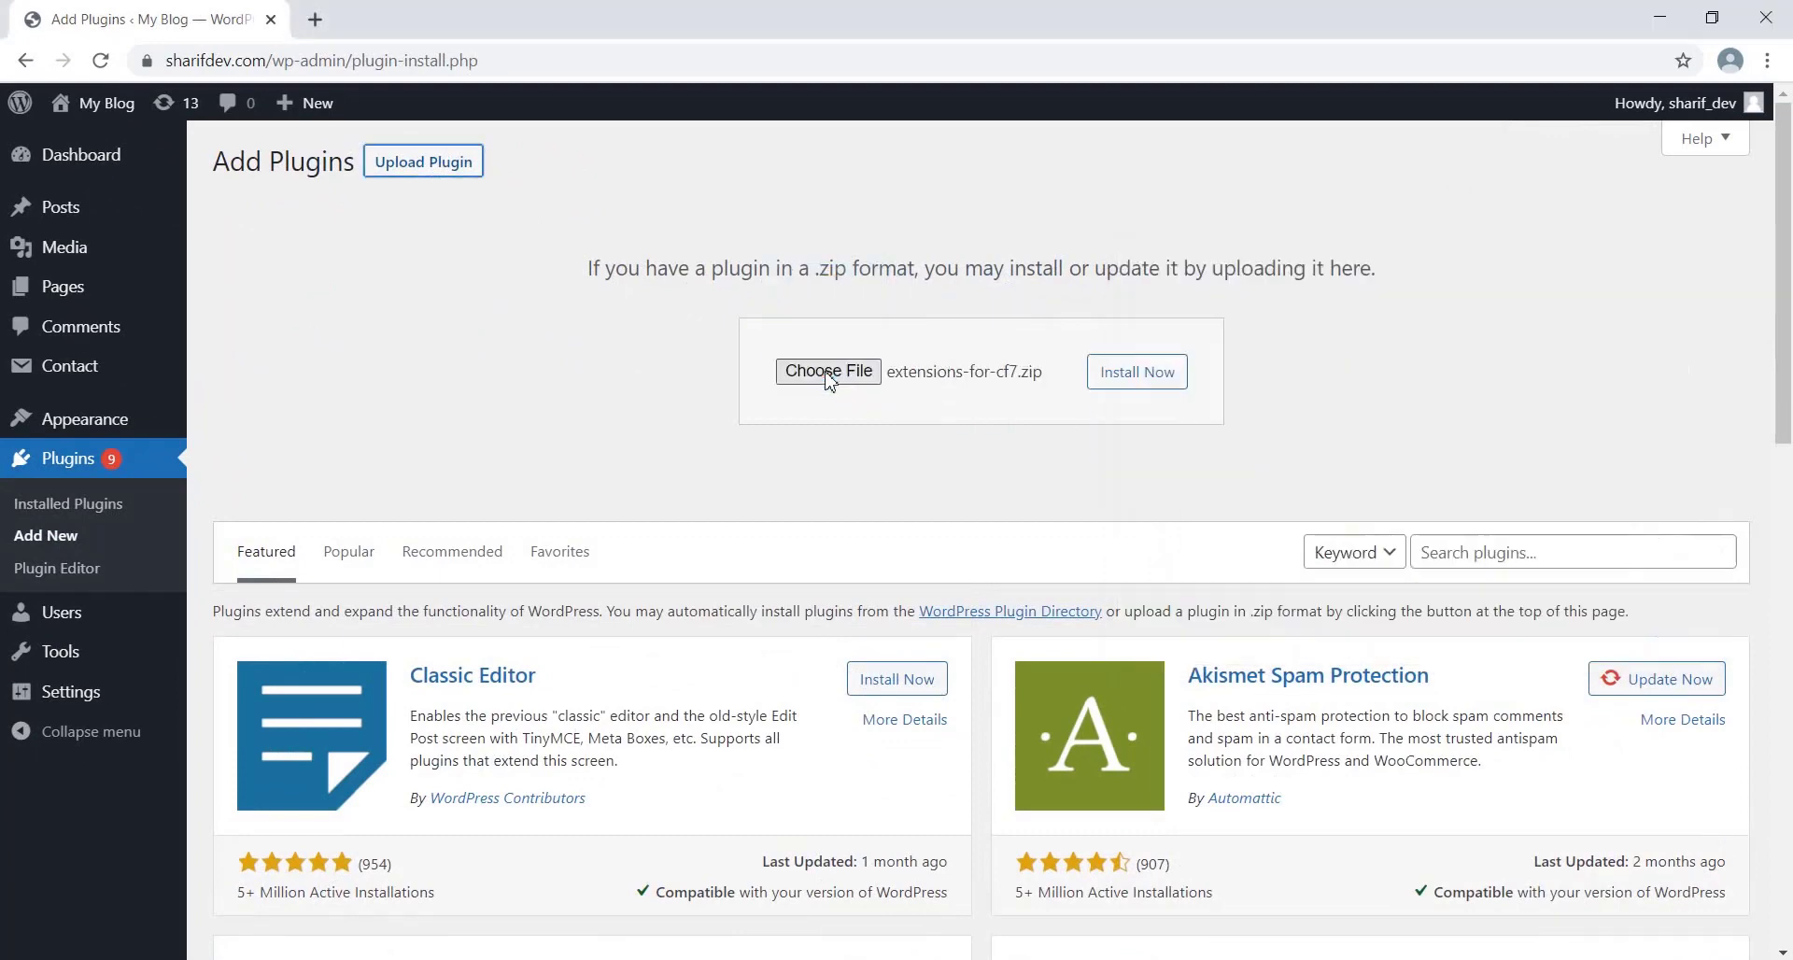
left_click(1145, 381)
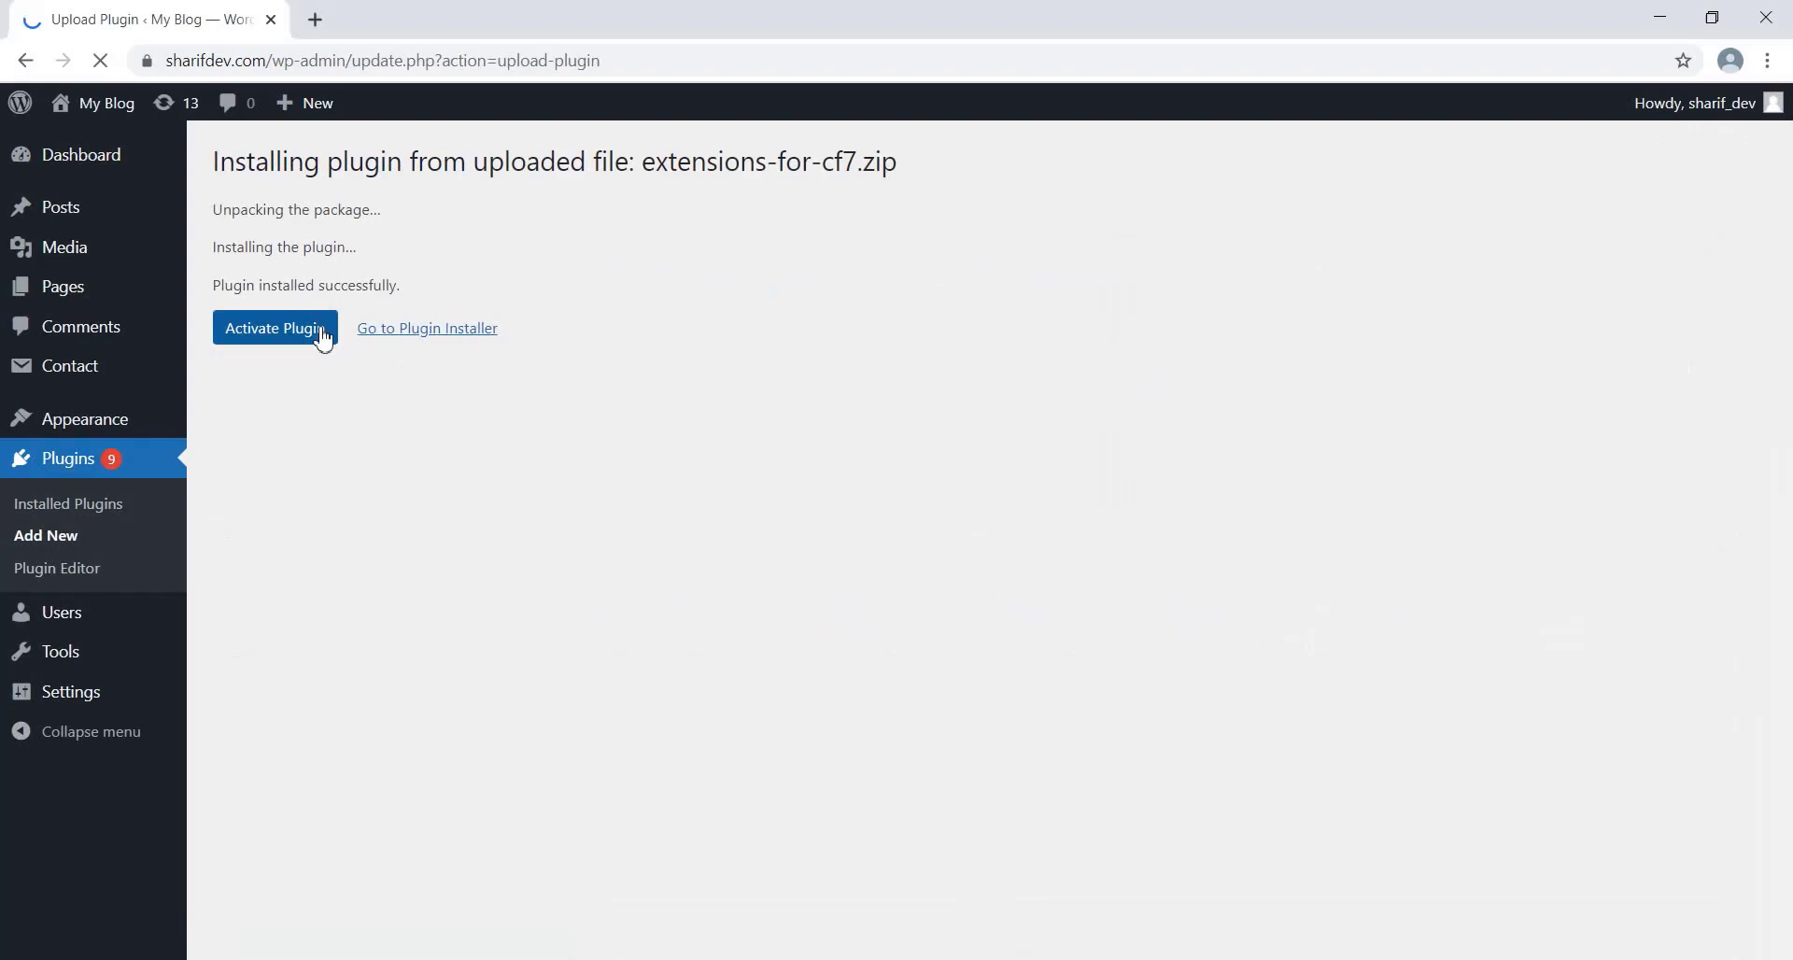
left_click(323, 338)
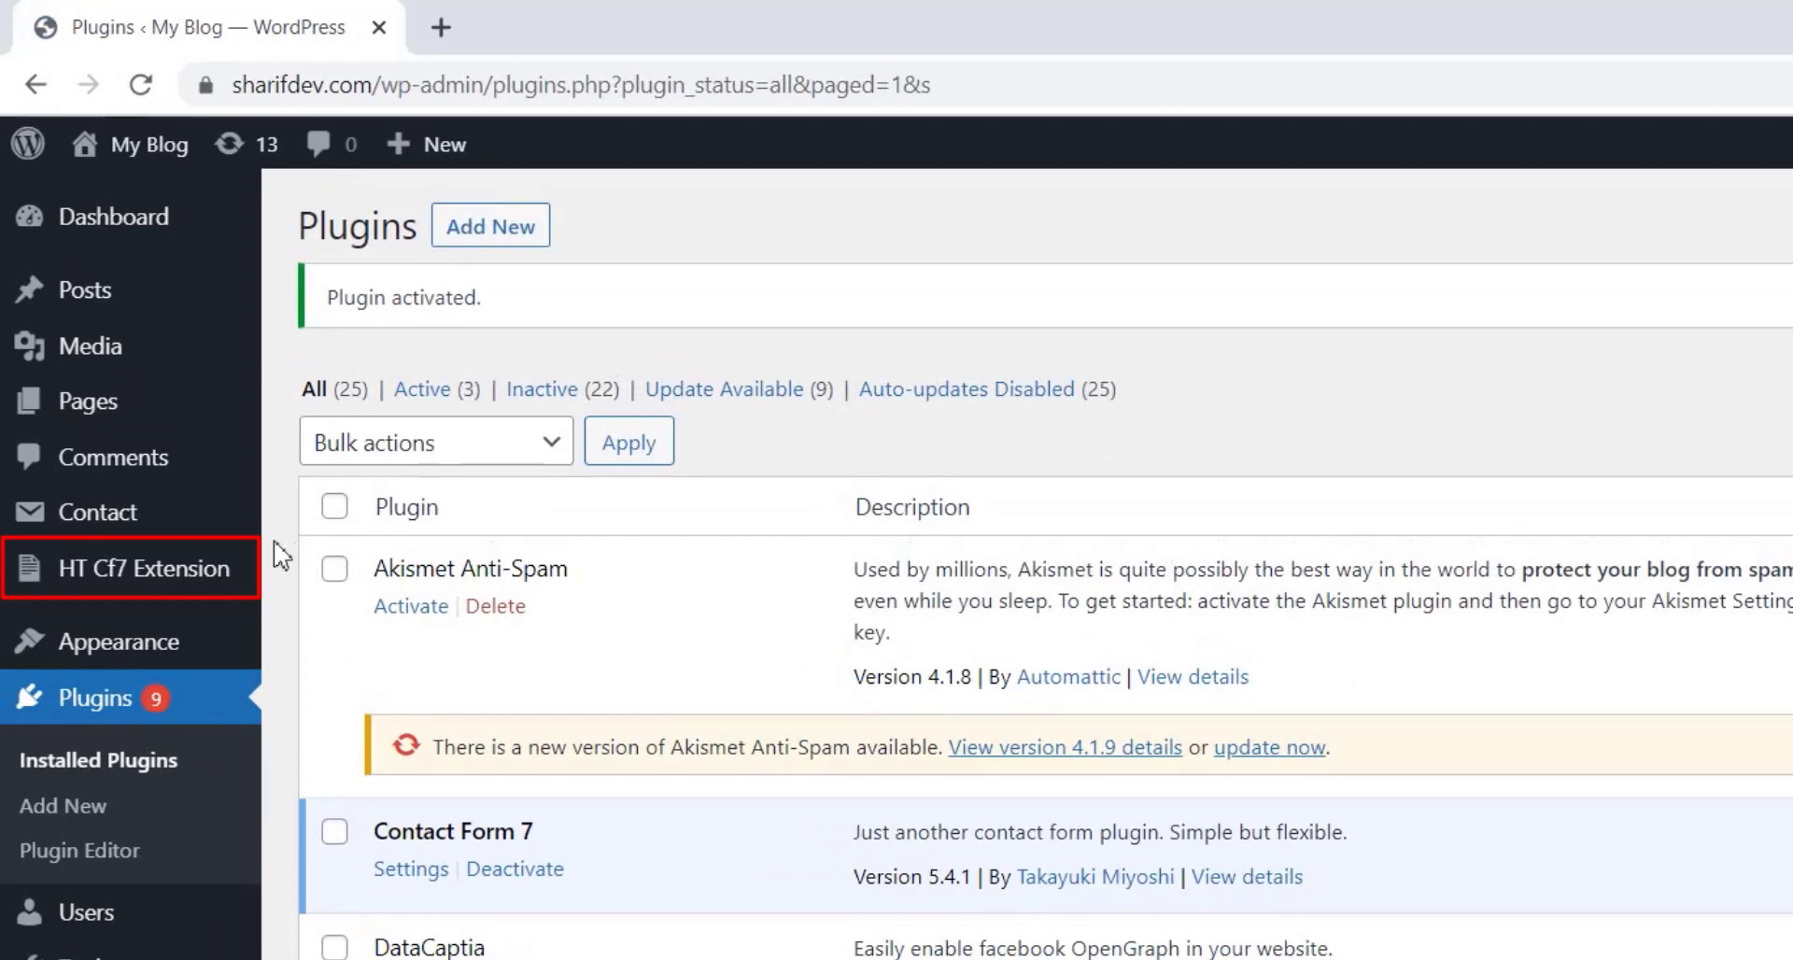
Step: Reveal the HT Cf7 Extension submenu showing Cf7 DB, Cf7 Conditional and Cf7 Redirection
mouse_move(194, 584)
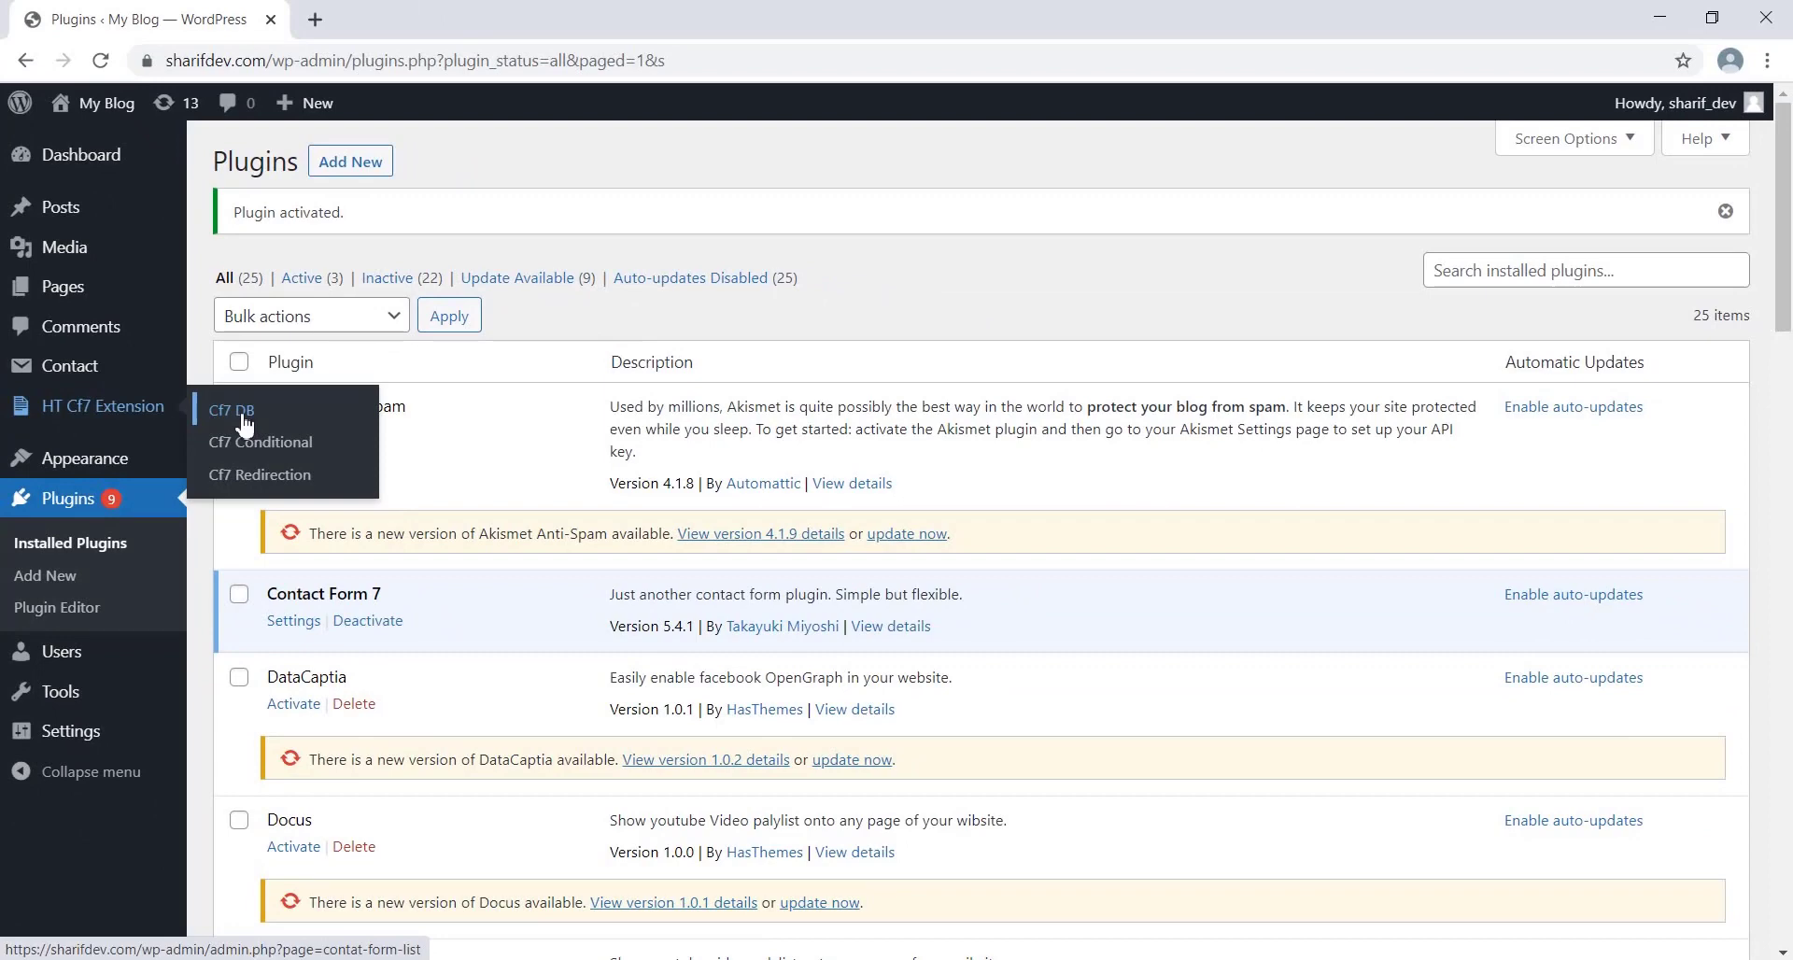
Step: Open Cf7 DB to see Contact form 1 listed with 0 submissions
left_click(241, 413)
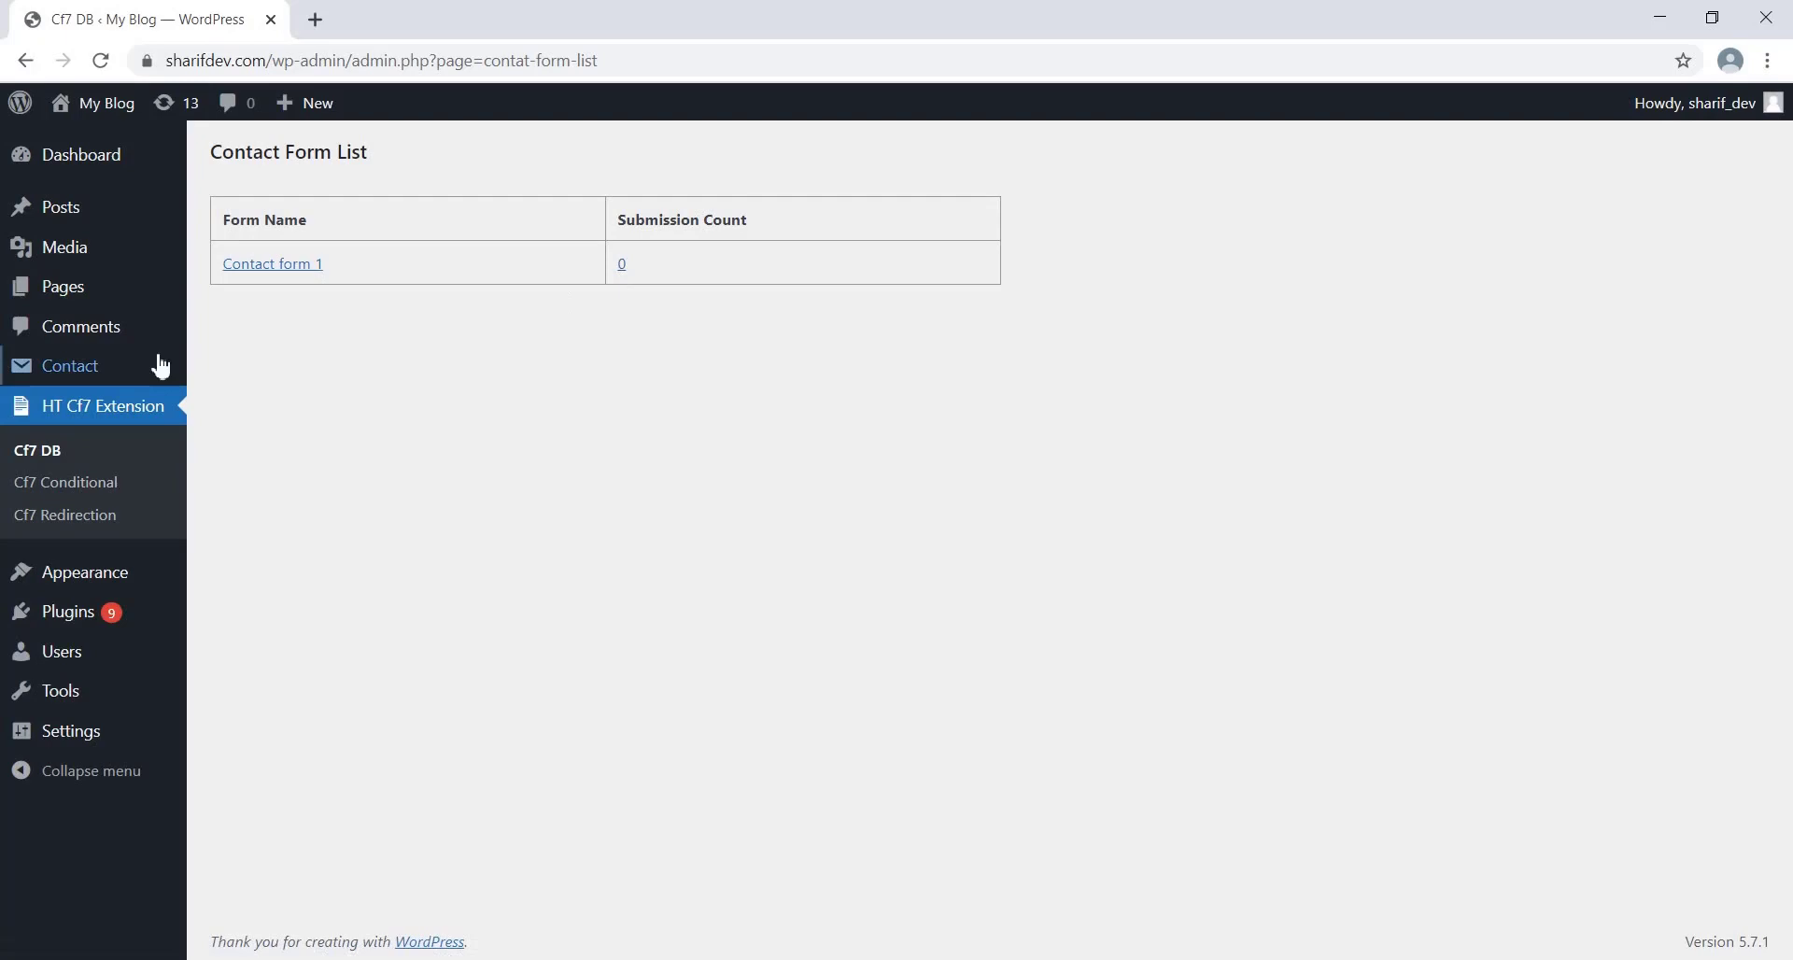
Step: Copy Contact form 1's shortcode and start a new page in another tab
mouse_move(117, 369)
left_click(241, 372)
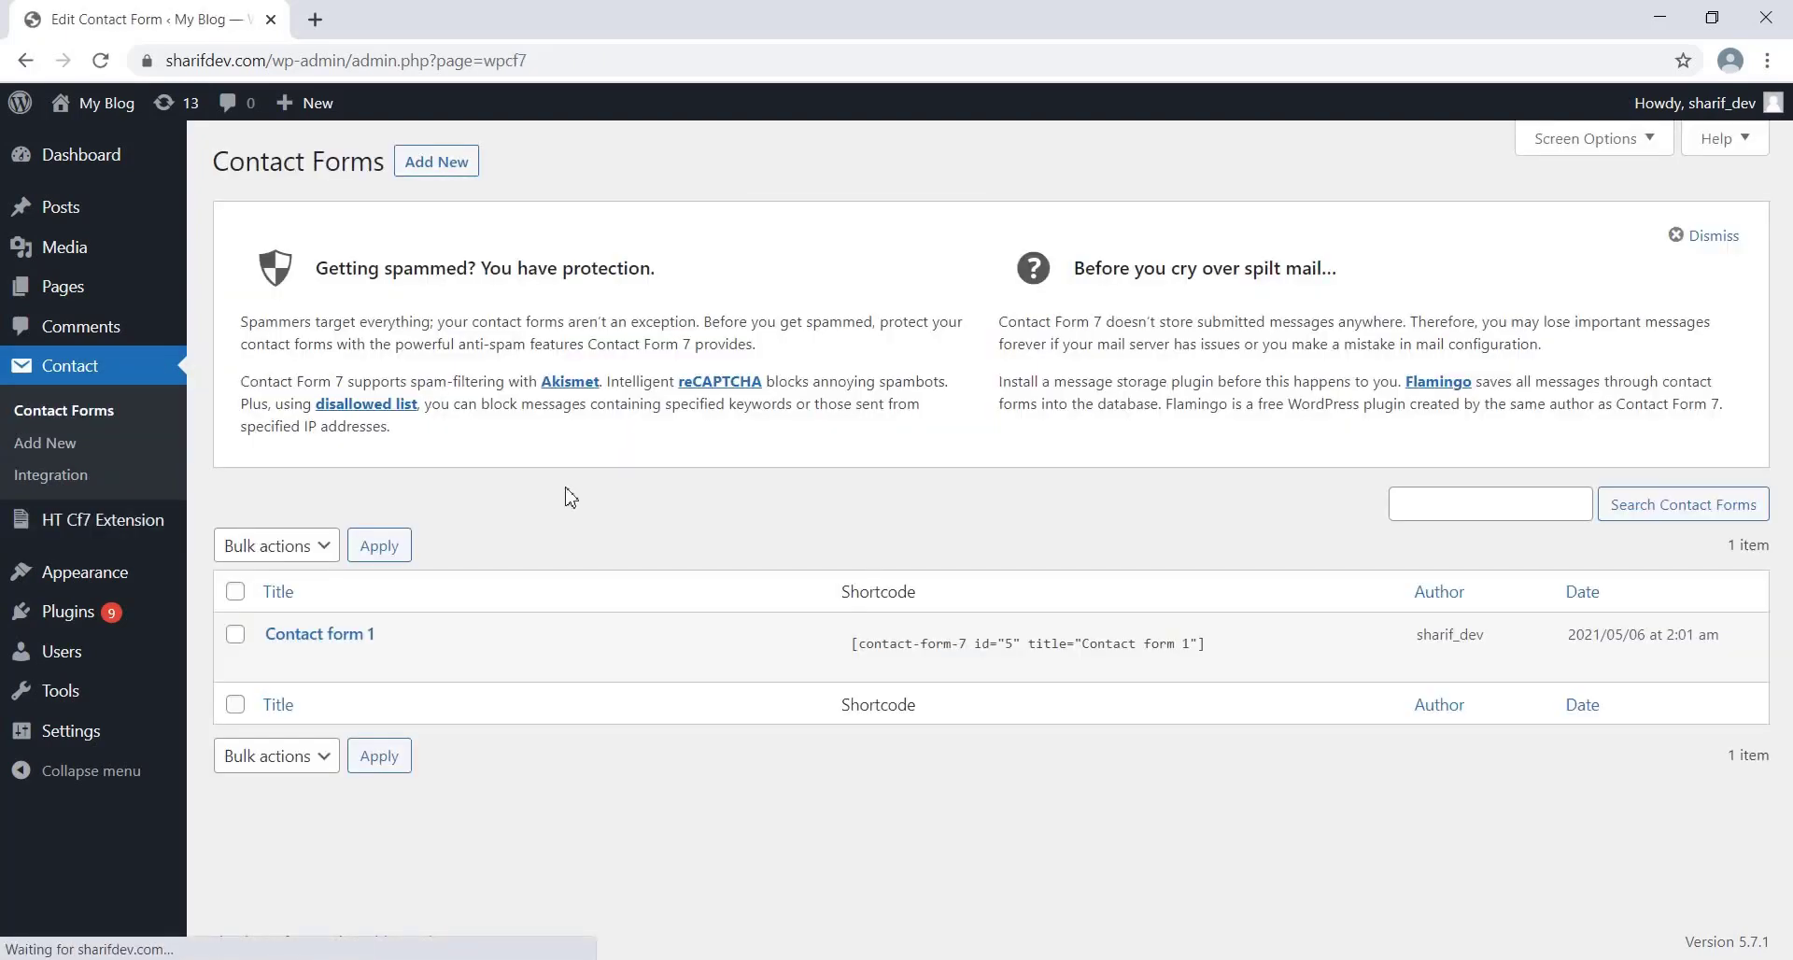
left_click(932, 640)
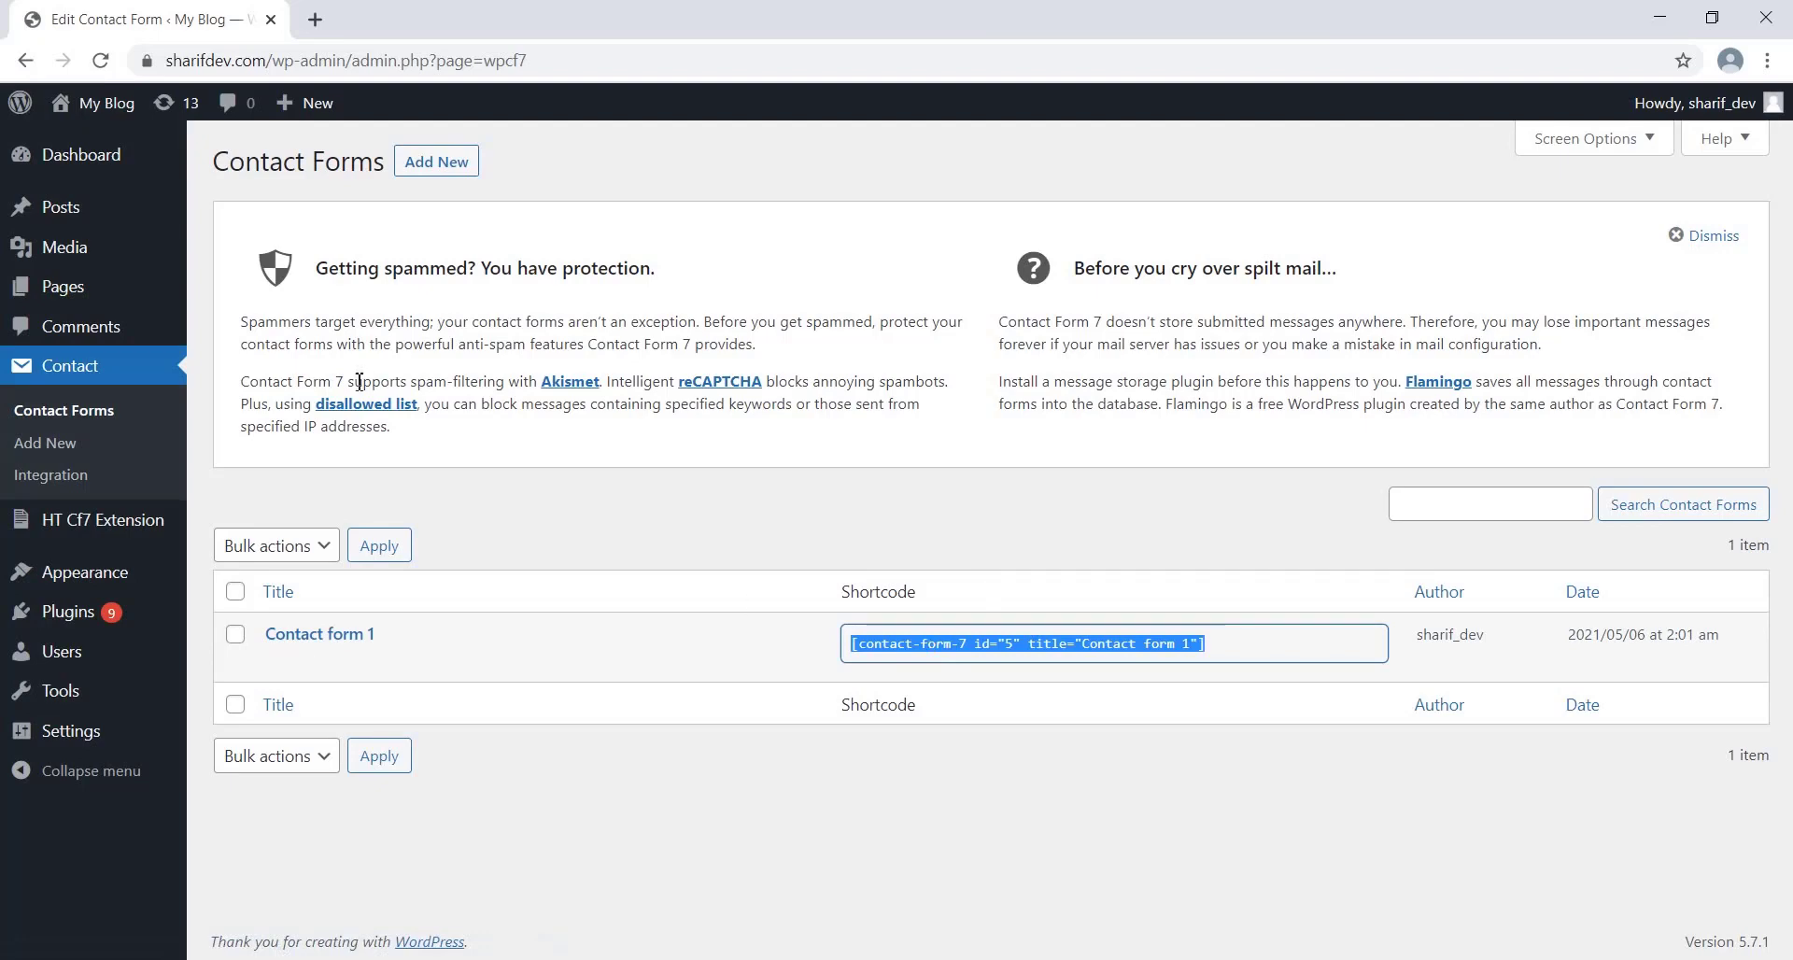
mouse_move(68, 284)
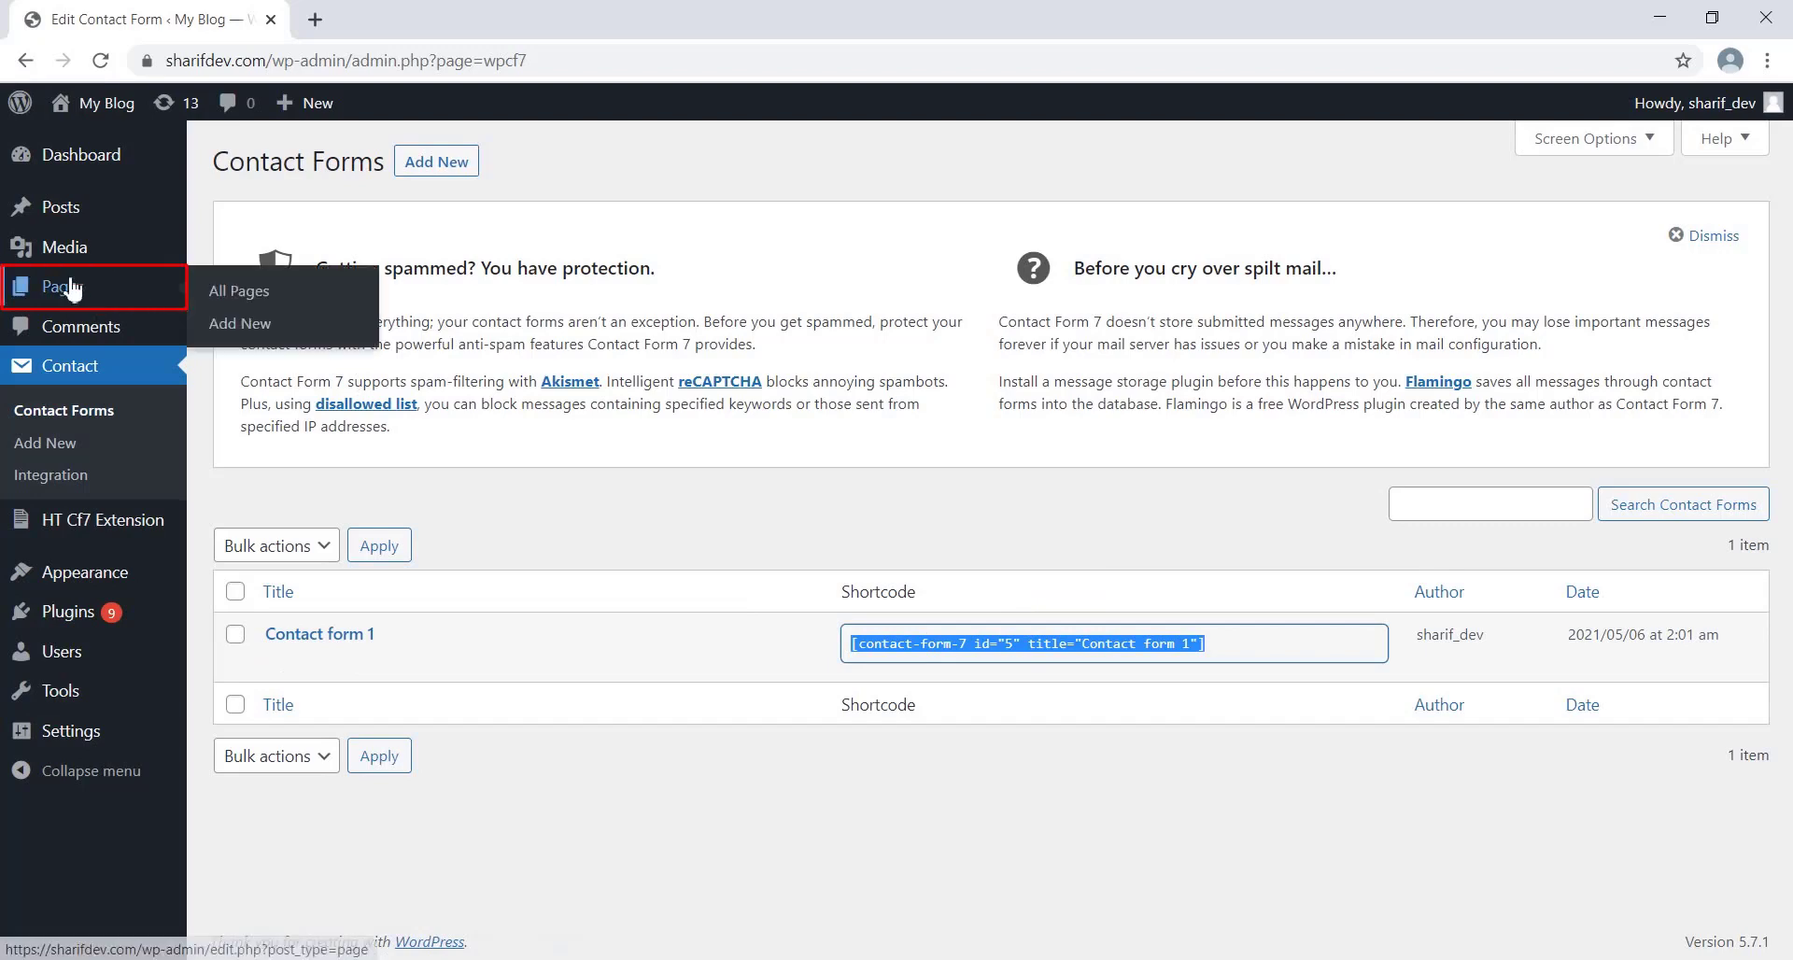
right_click(217, 331)
left_click(254, 341)
left_click(430, 18)
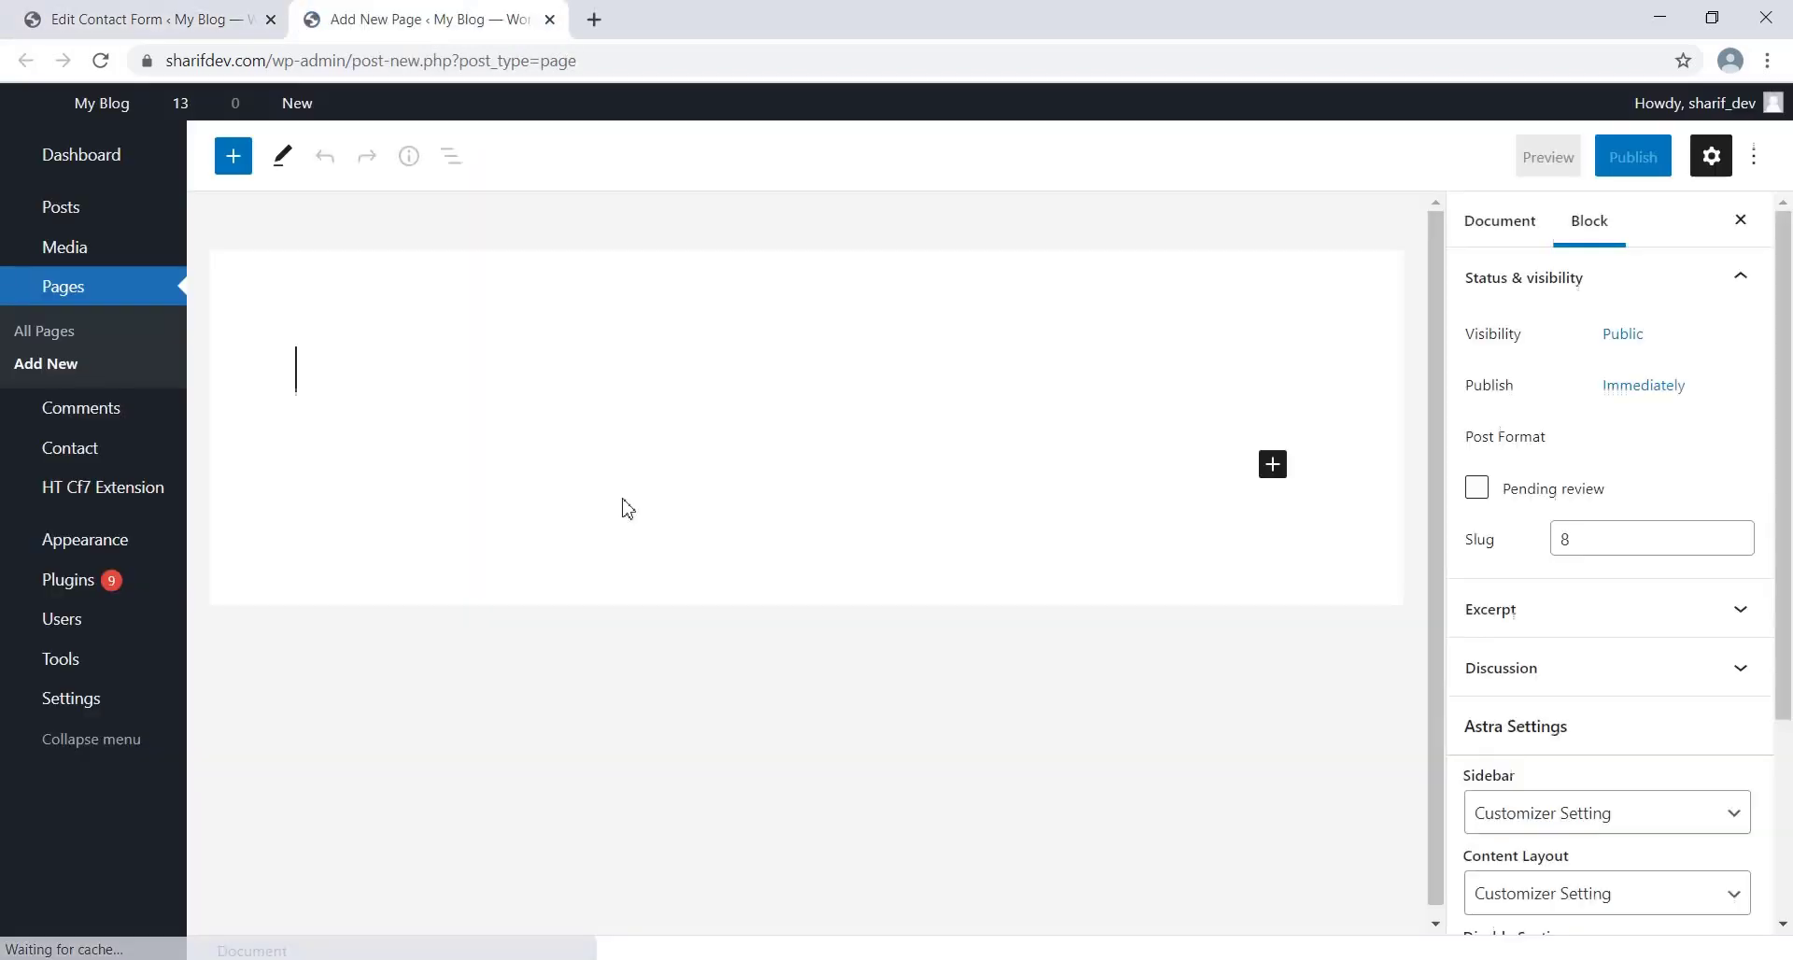
Step: Publish a page titled 'Contact Form Test' containing the shortcode and view it
type("Contact Form Test")
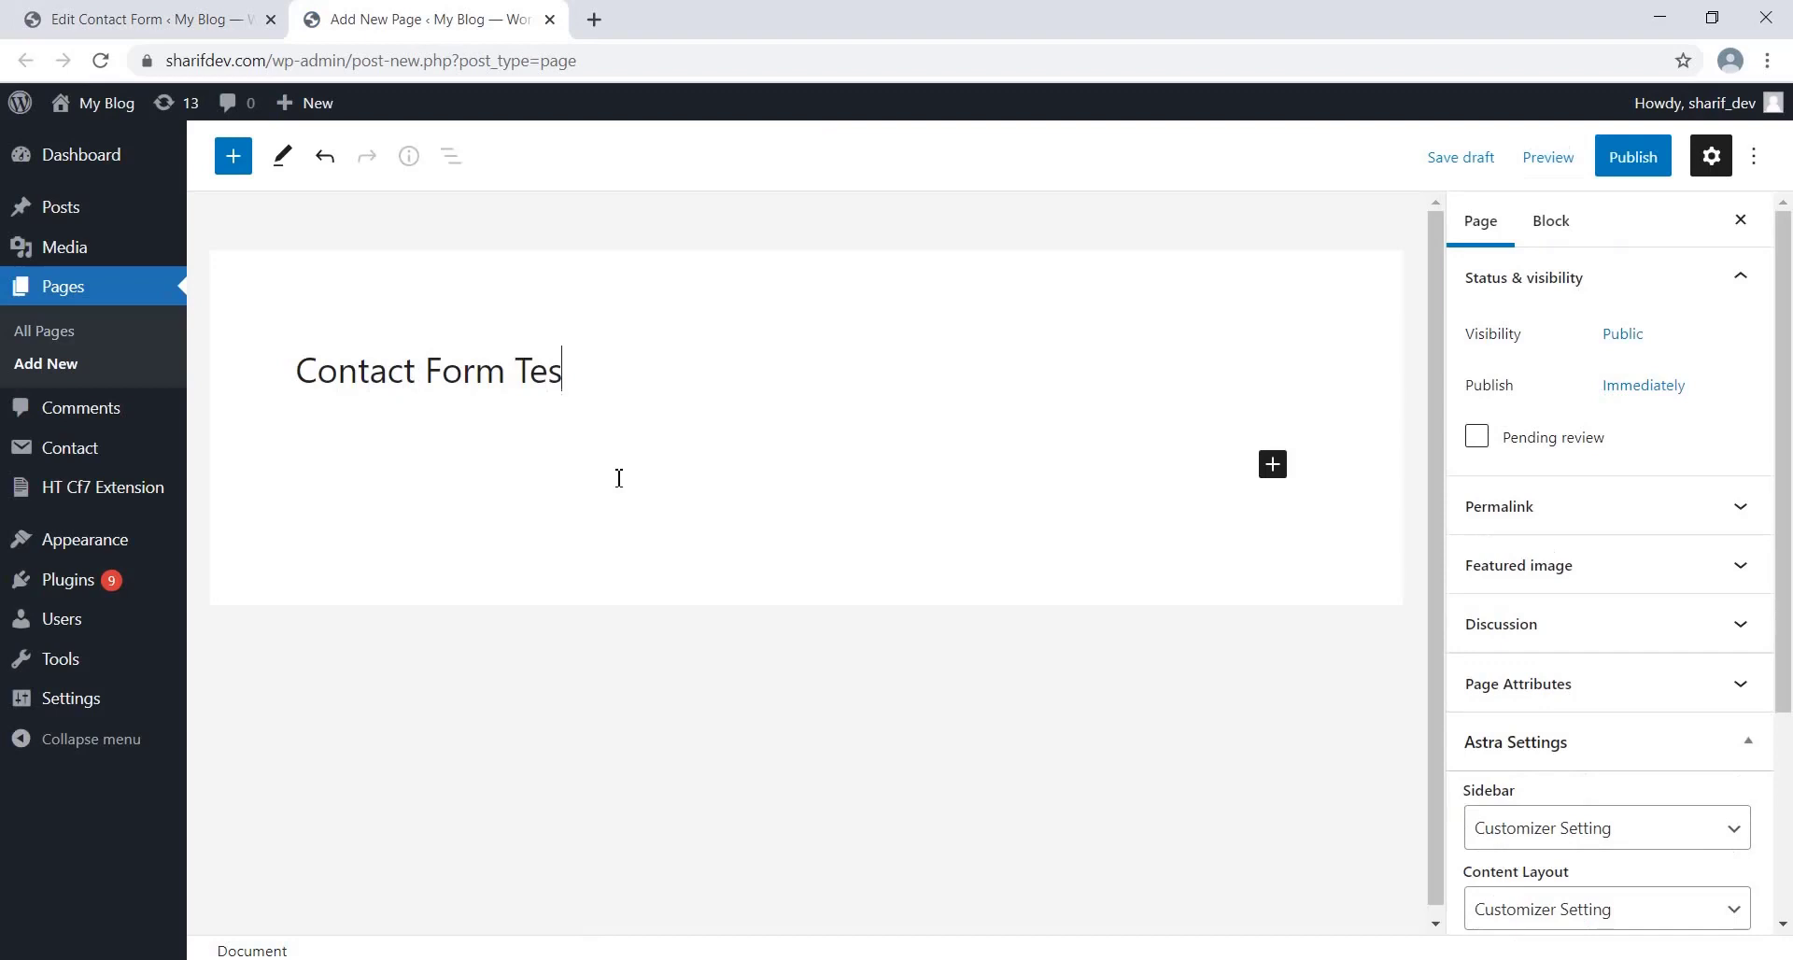
left_click(391, 469)
key("ctrl+v")
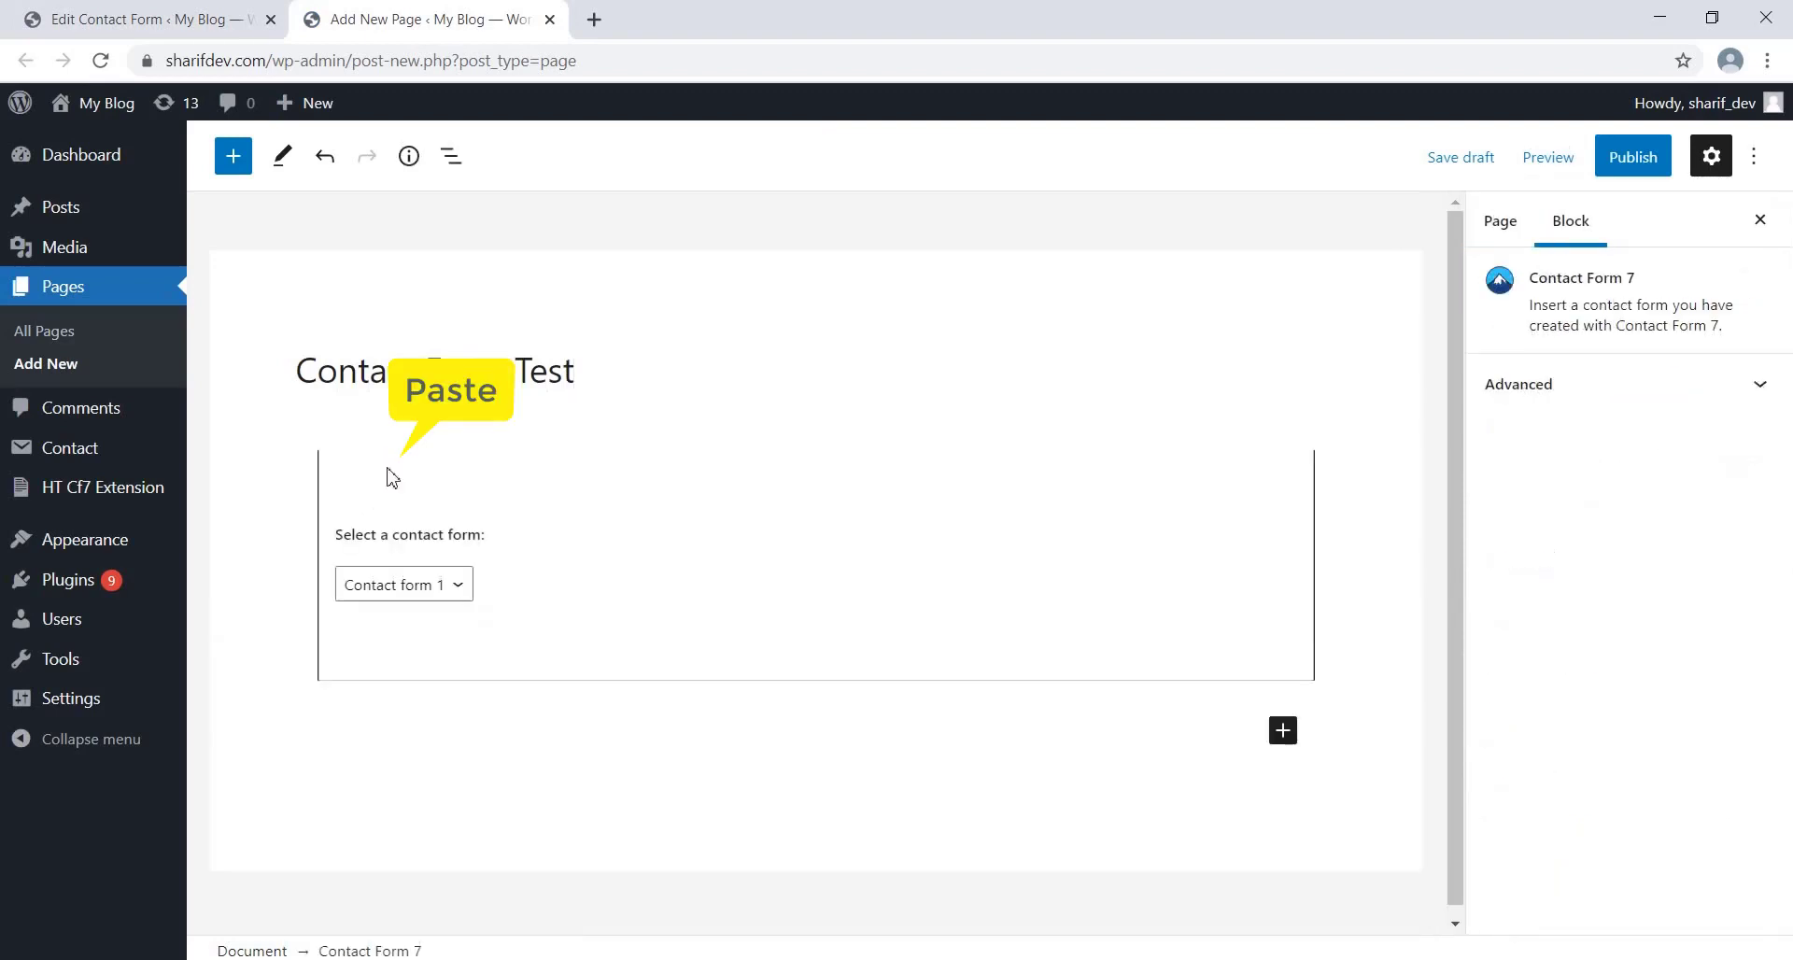
left_click(1632, 156)
left_click(1536, 164)
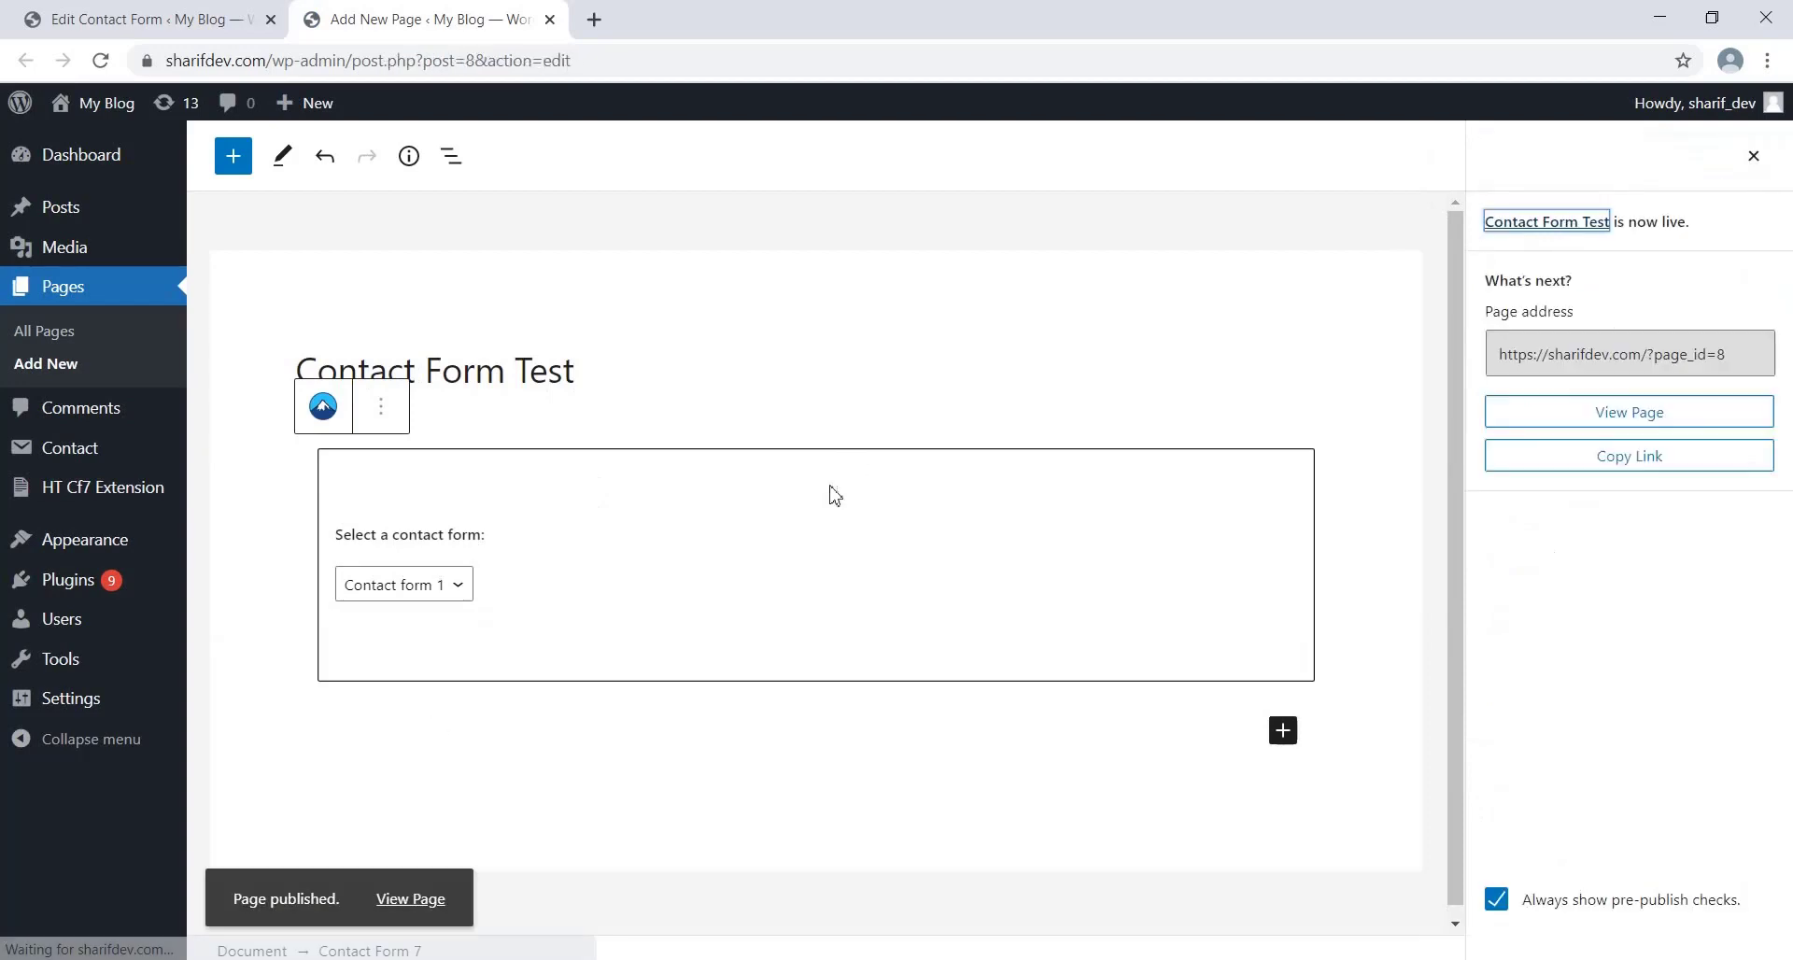
left_click(430, 887)
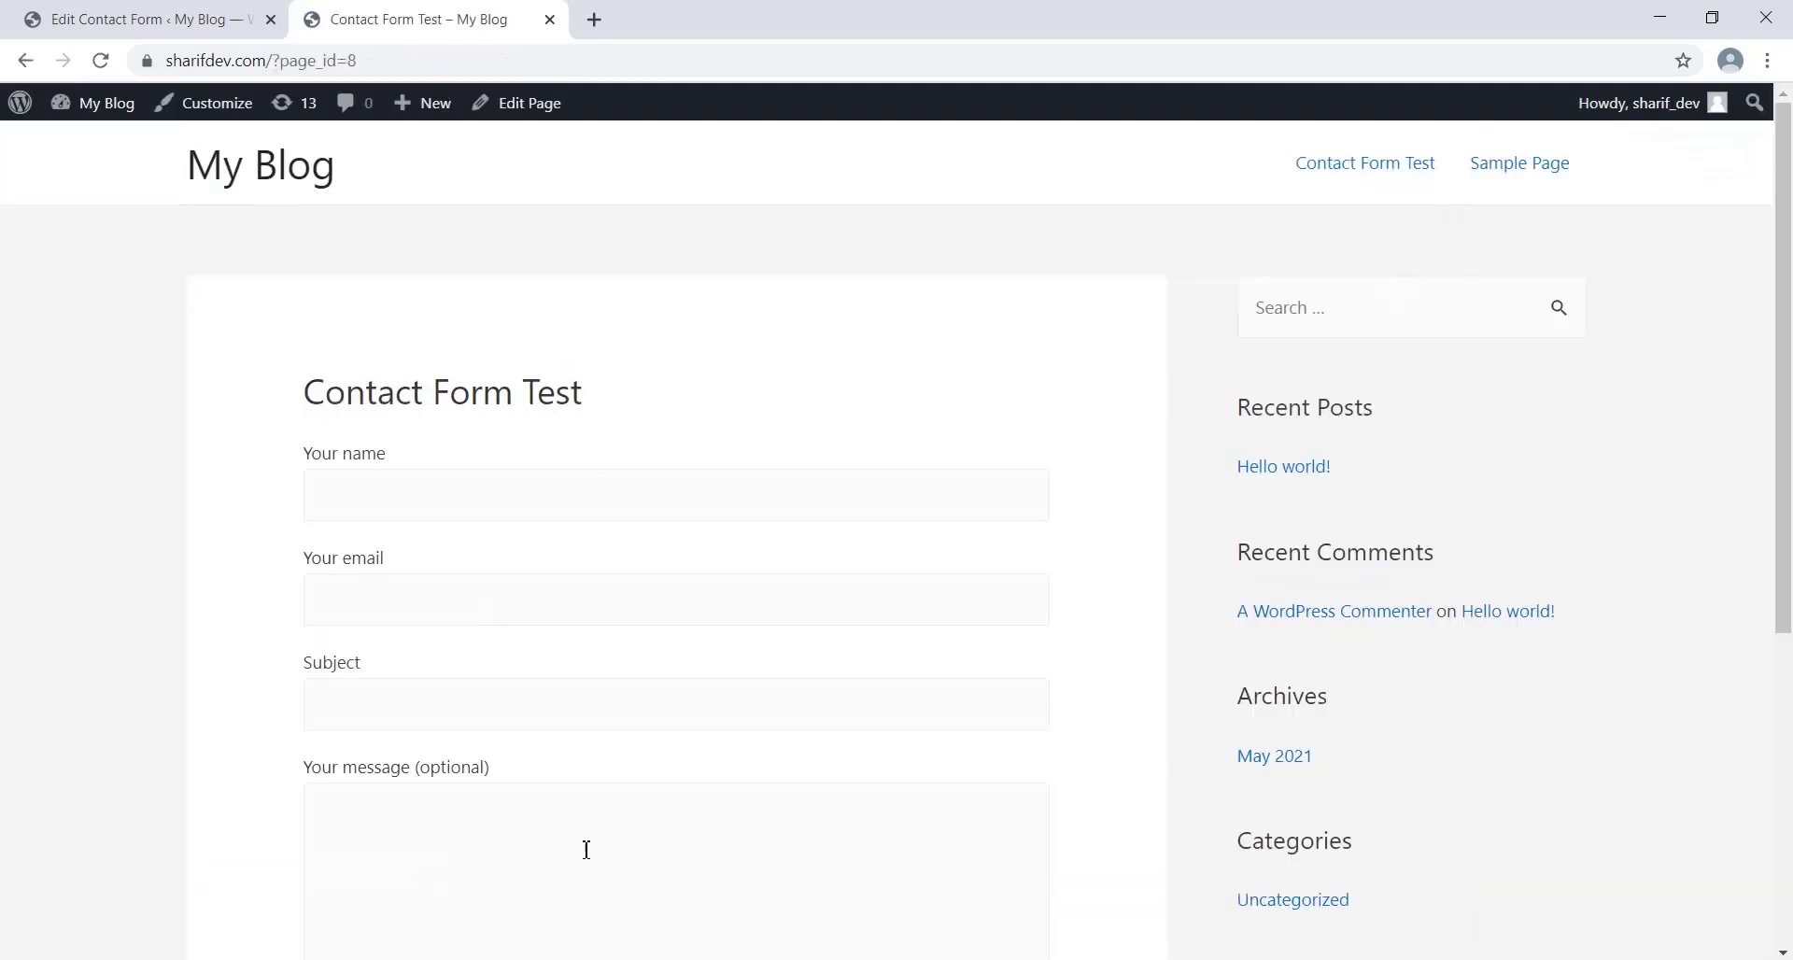
Step: Check in Cf7 DB that Contact form 1 still has 0 submissions
scroll(1059, 639, "down", 2)
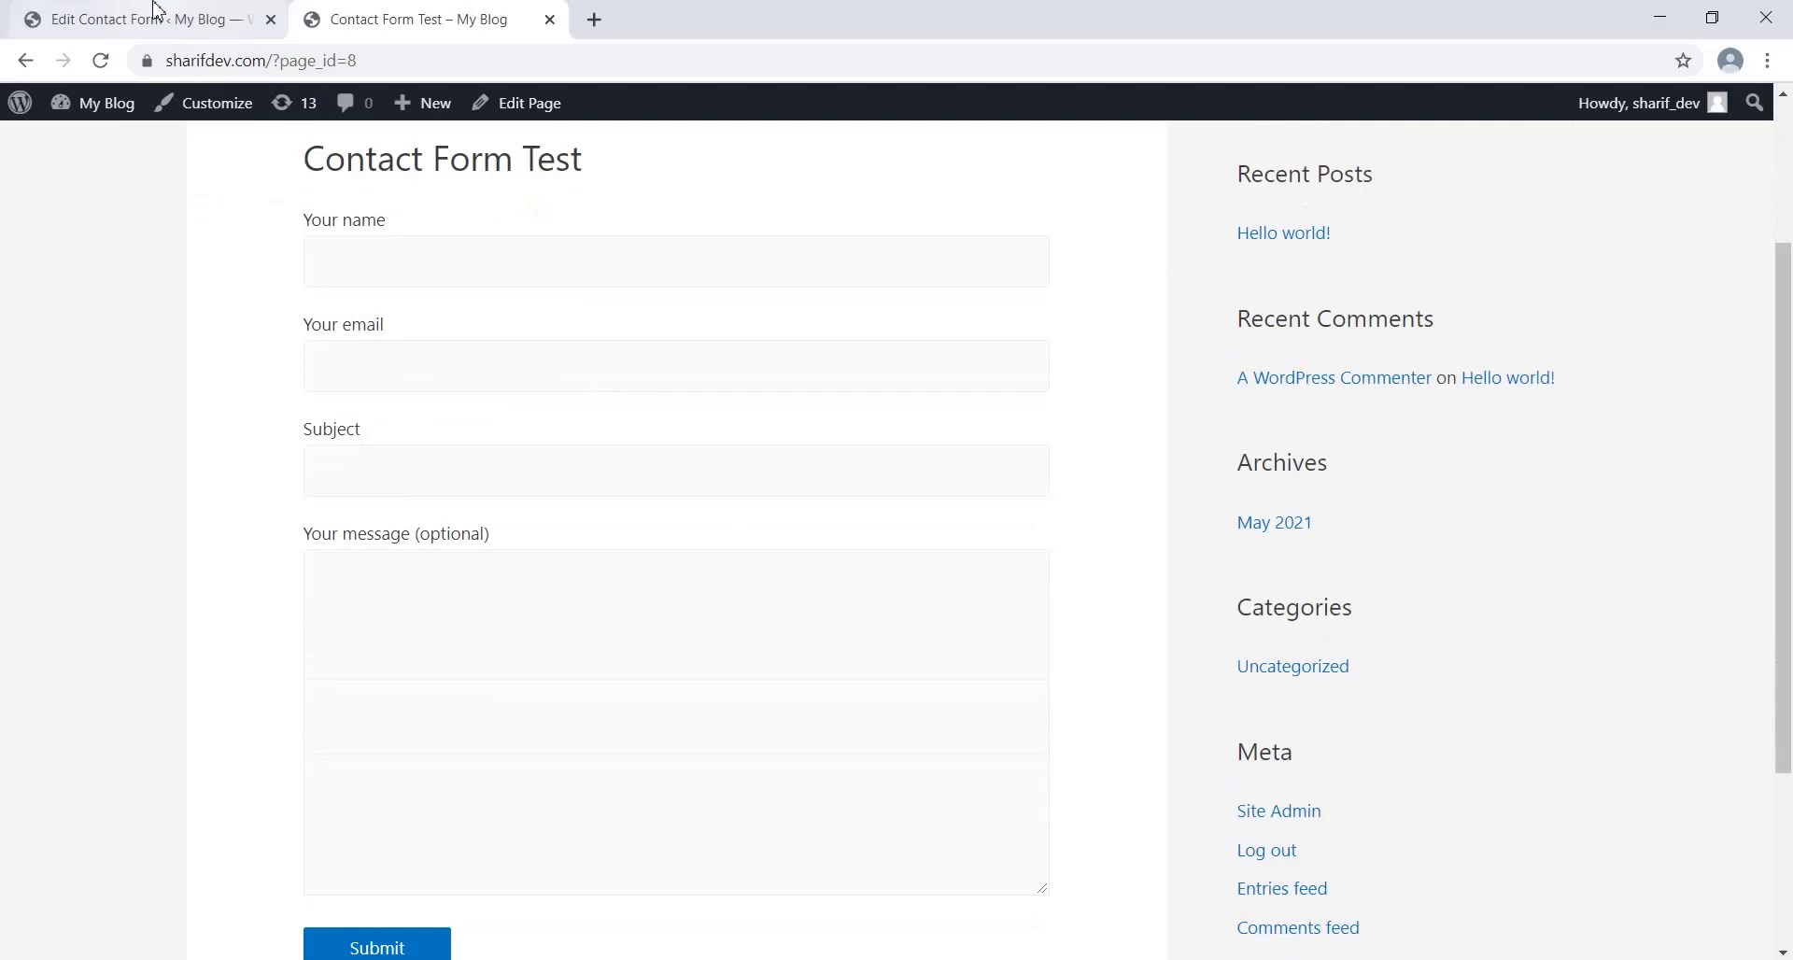
left_click(155, 10)
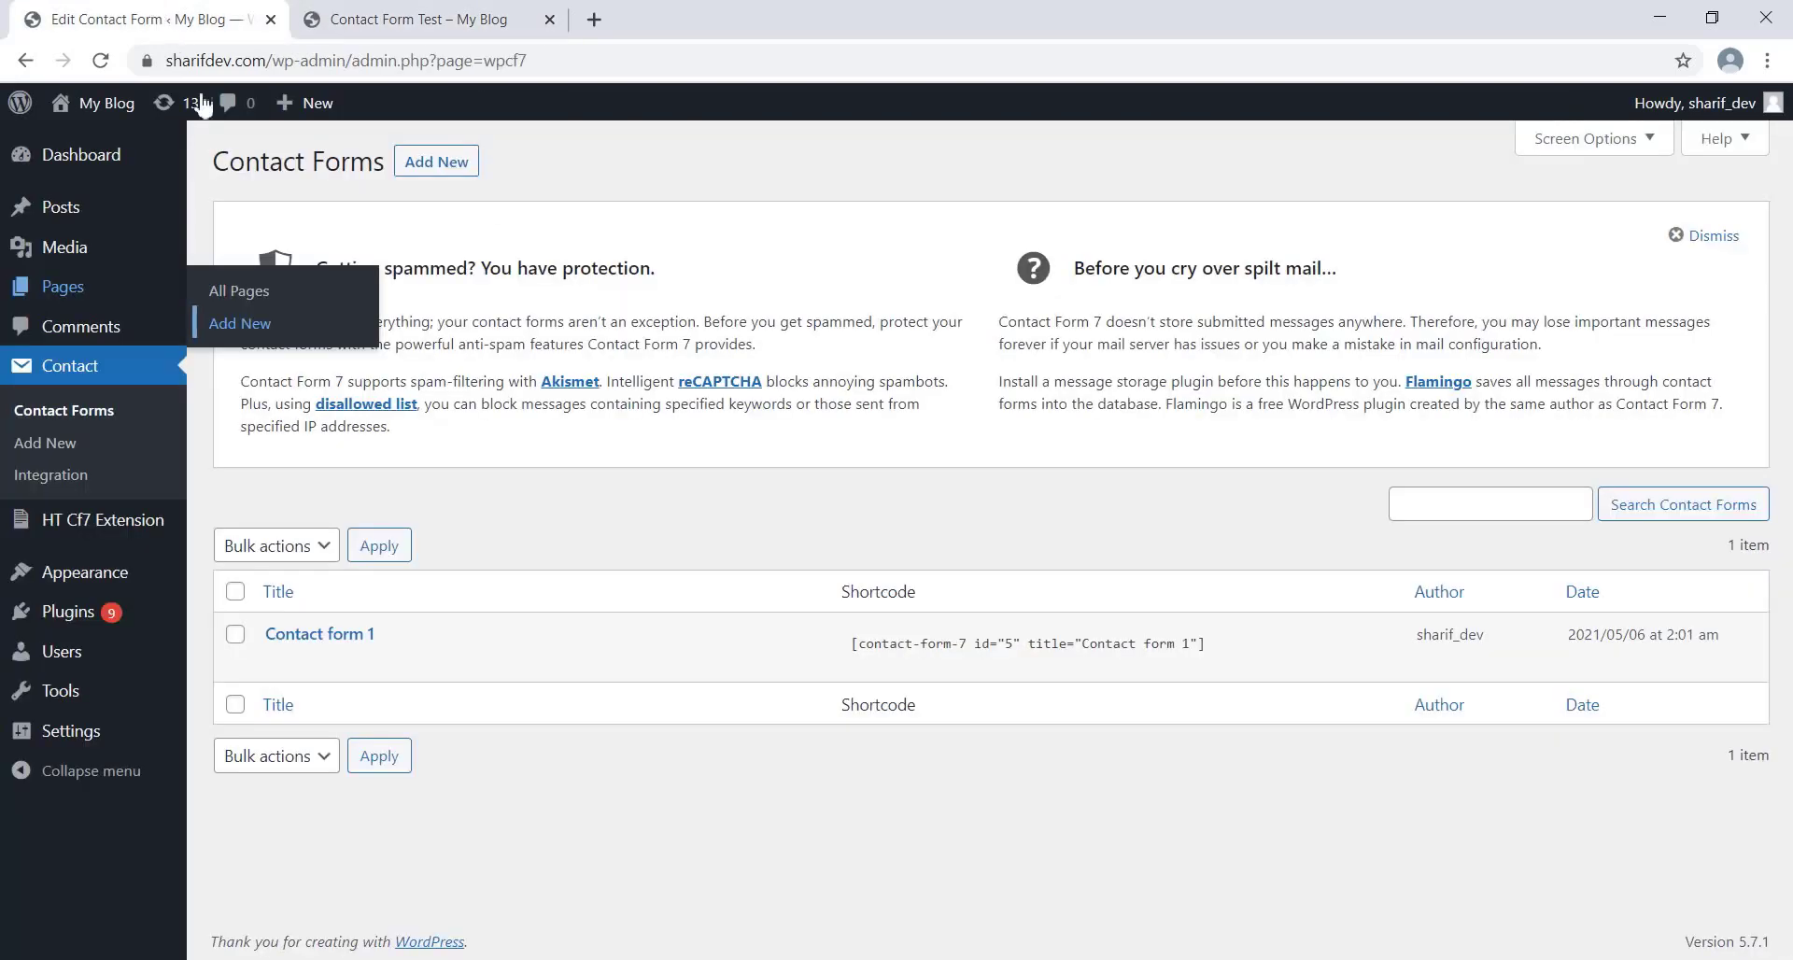
mouse_move(89, 525)
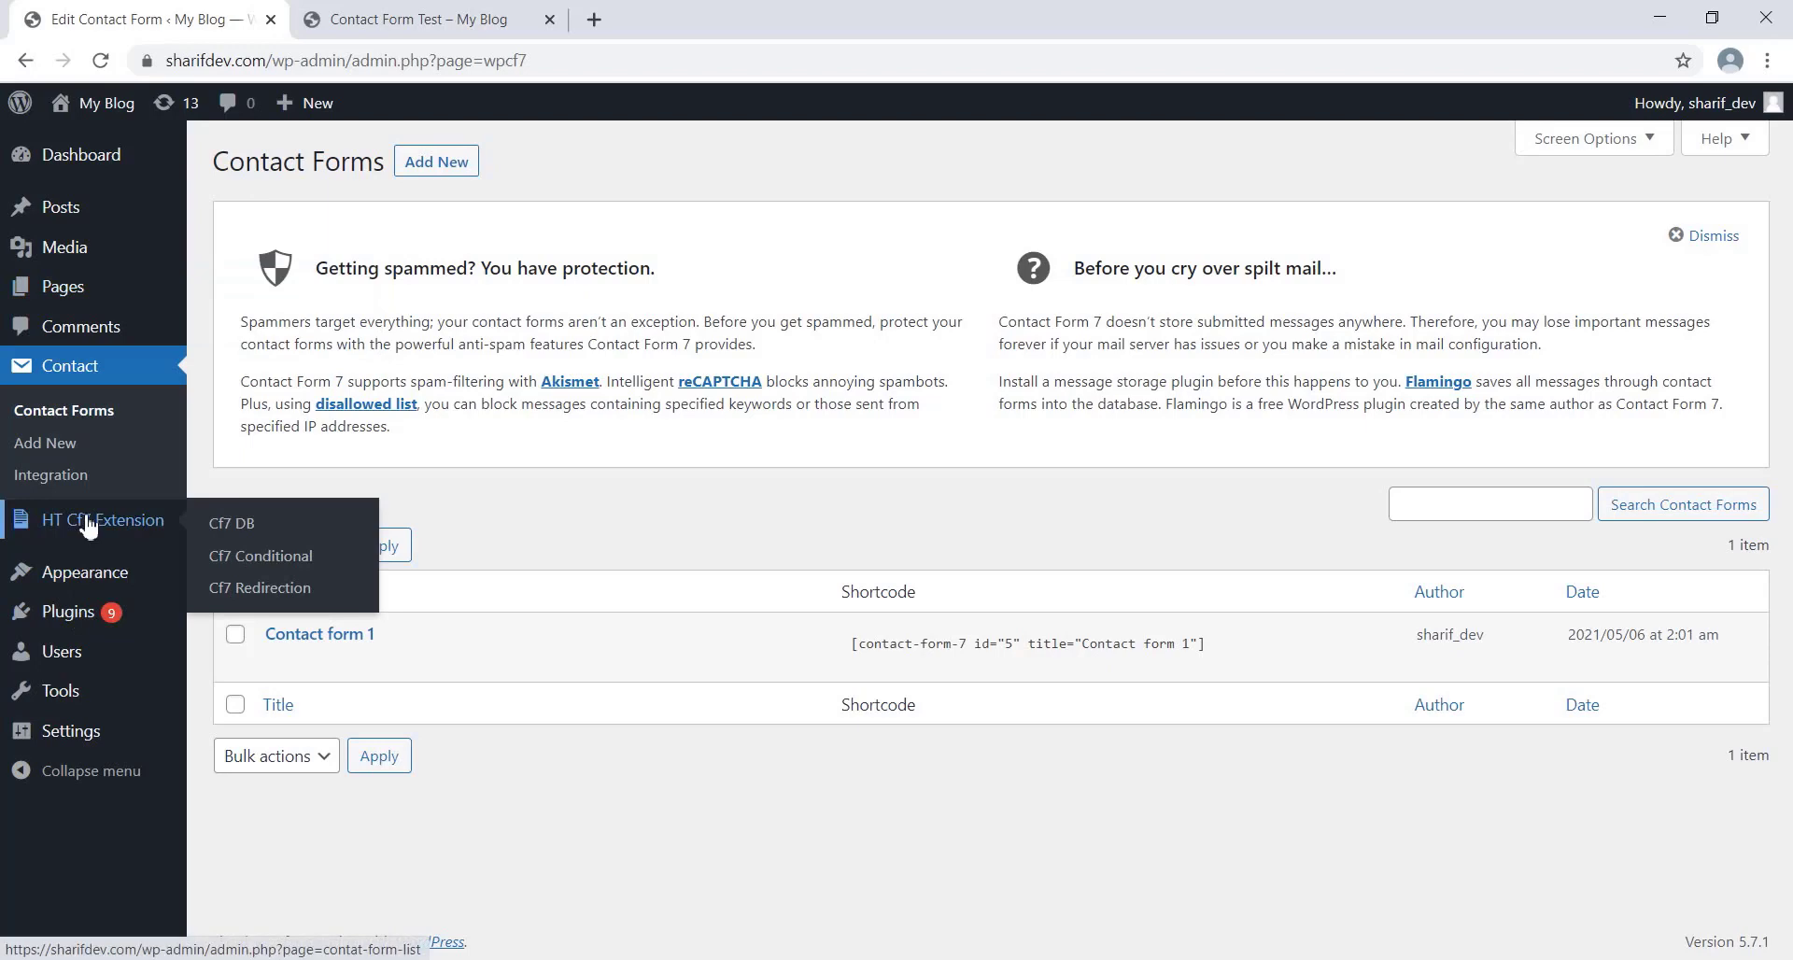
left_click(222, 530)
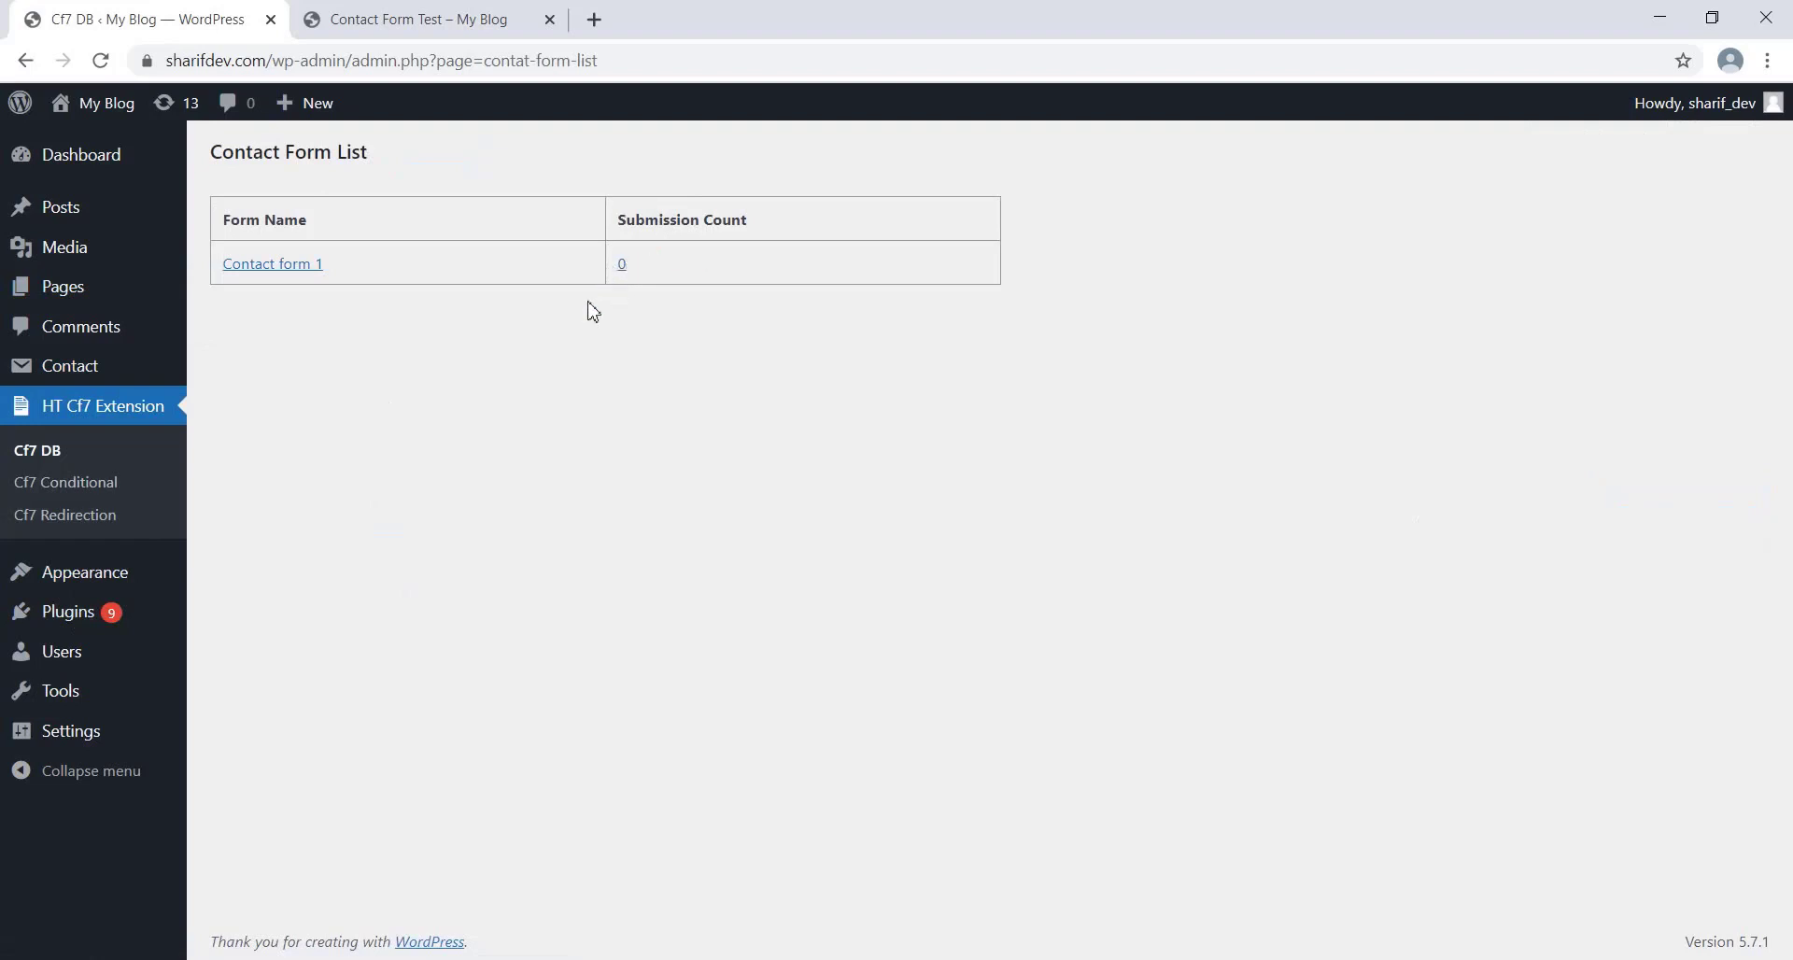
Step: Submit a first test entry with subject 'contact form 7 test' and message 'lore', then refresh Cf7 DB
left_click(425, 19)
left_click(433, 260)
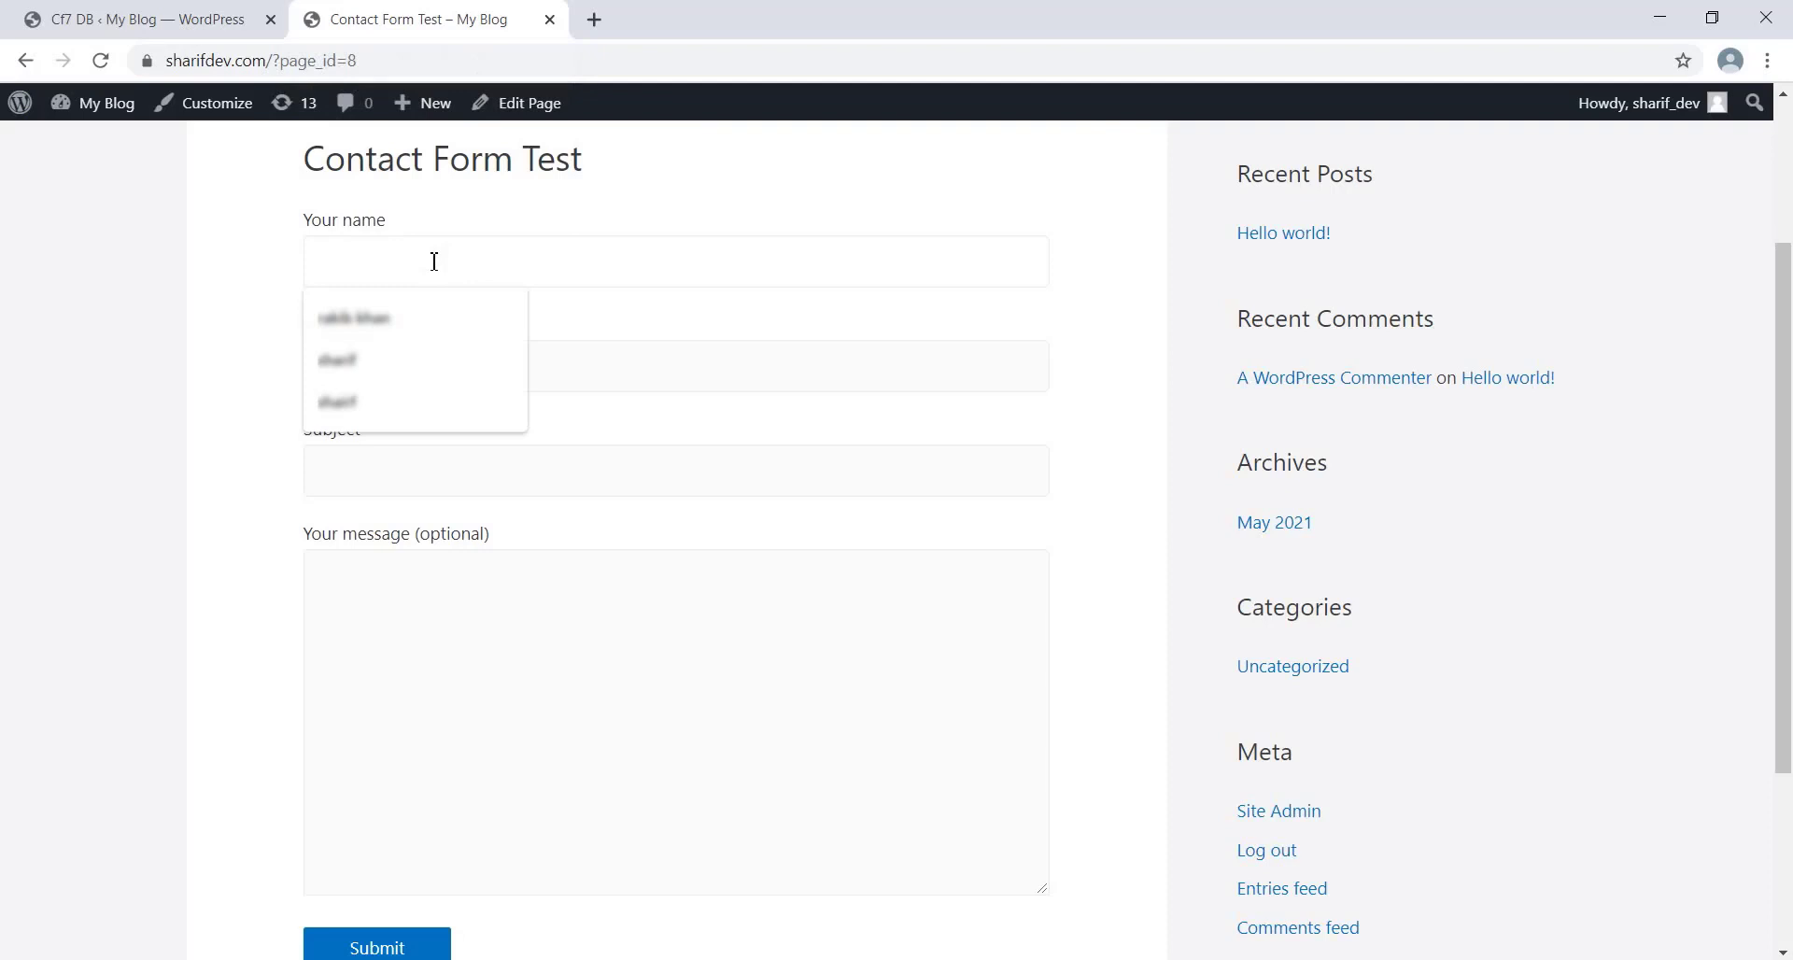
left_click(389, 352)
left_click(388, 373)
left_click(387, 423)
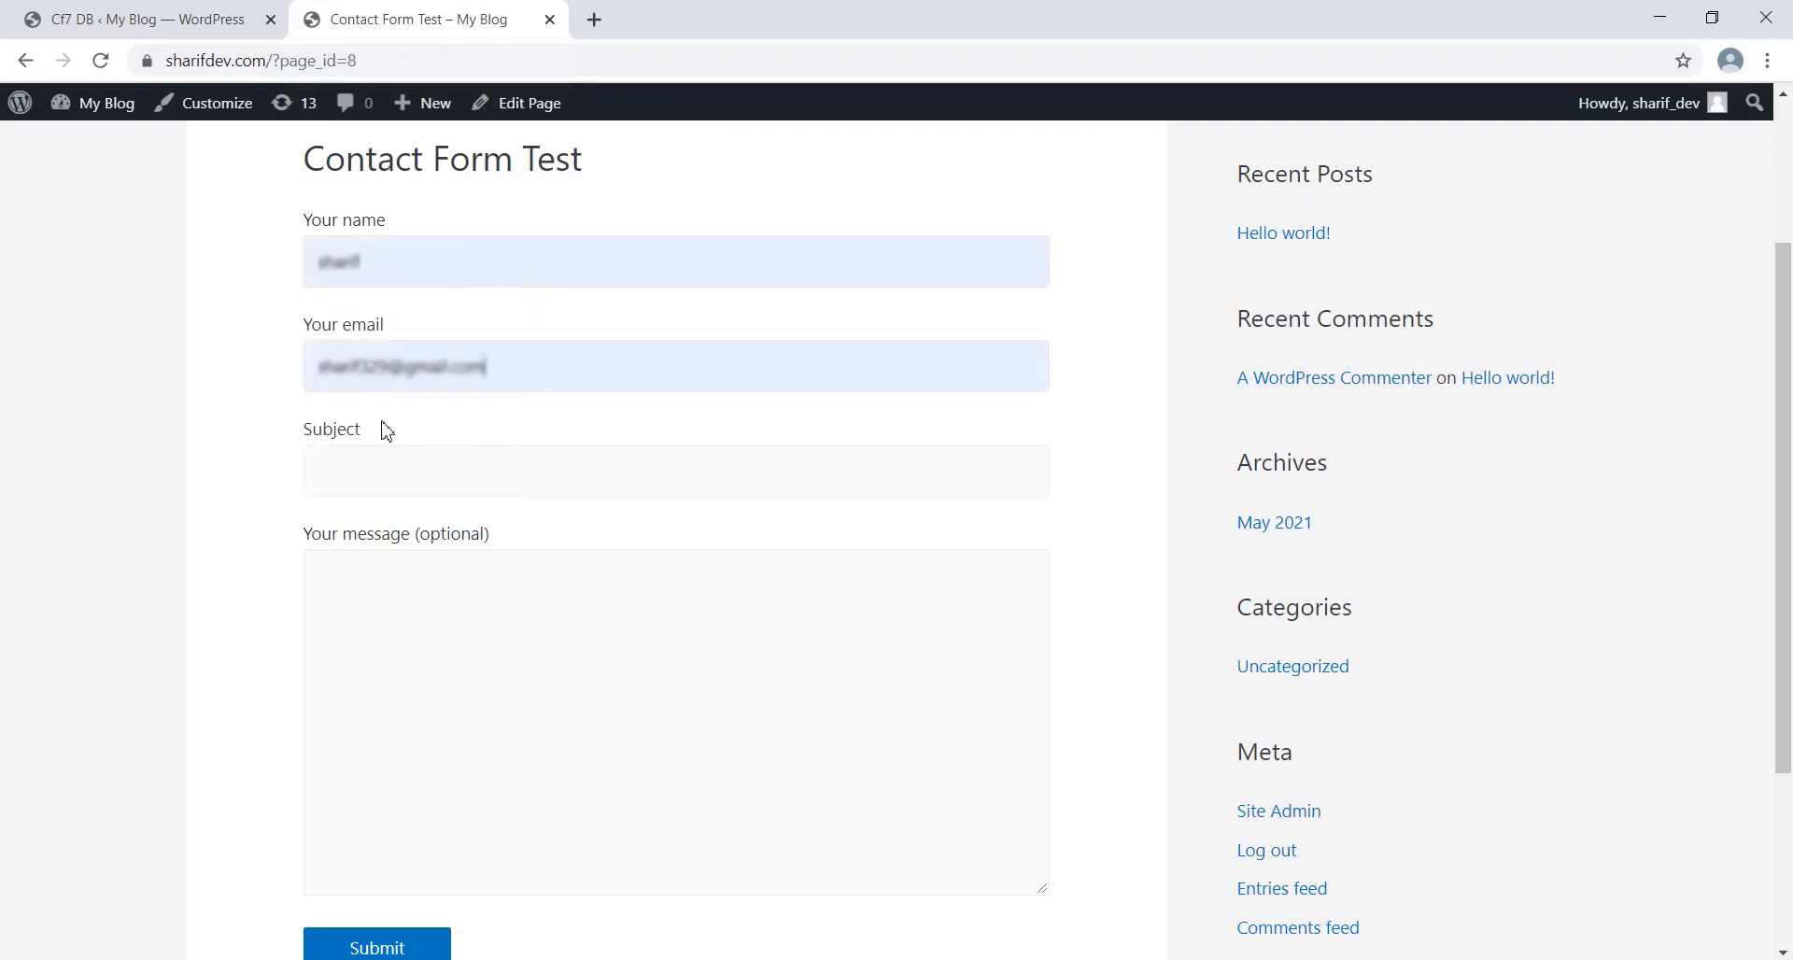
left_click(364, 478)
left_click(364, 524)
left_click(380, 602)
type("lore")
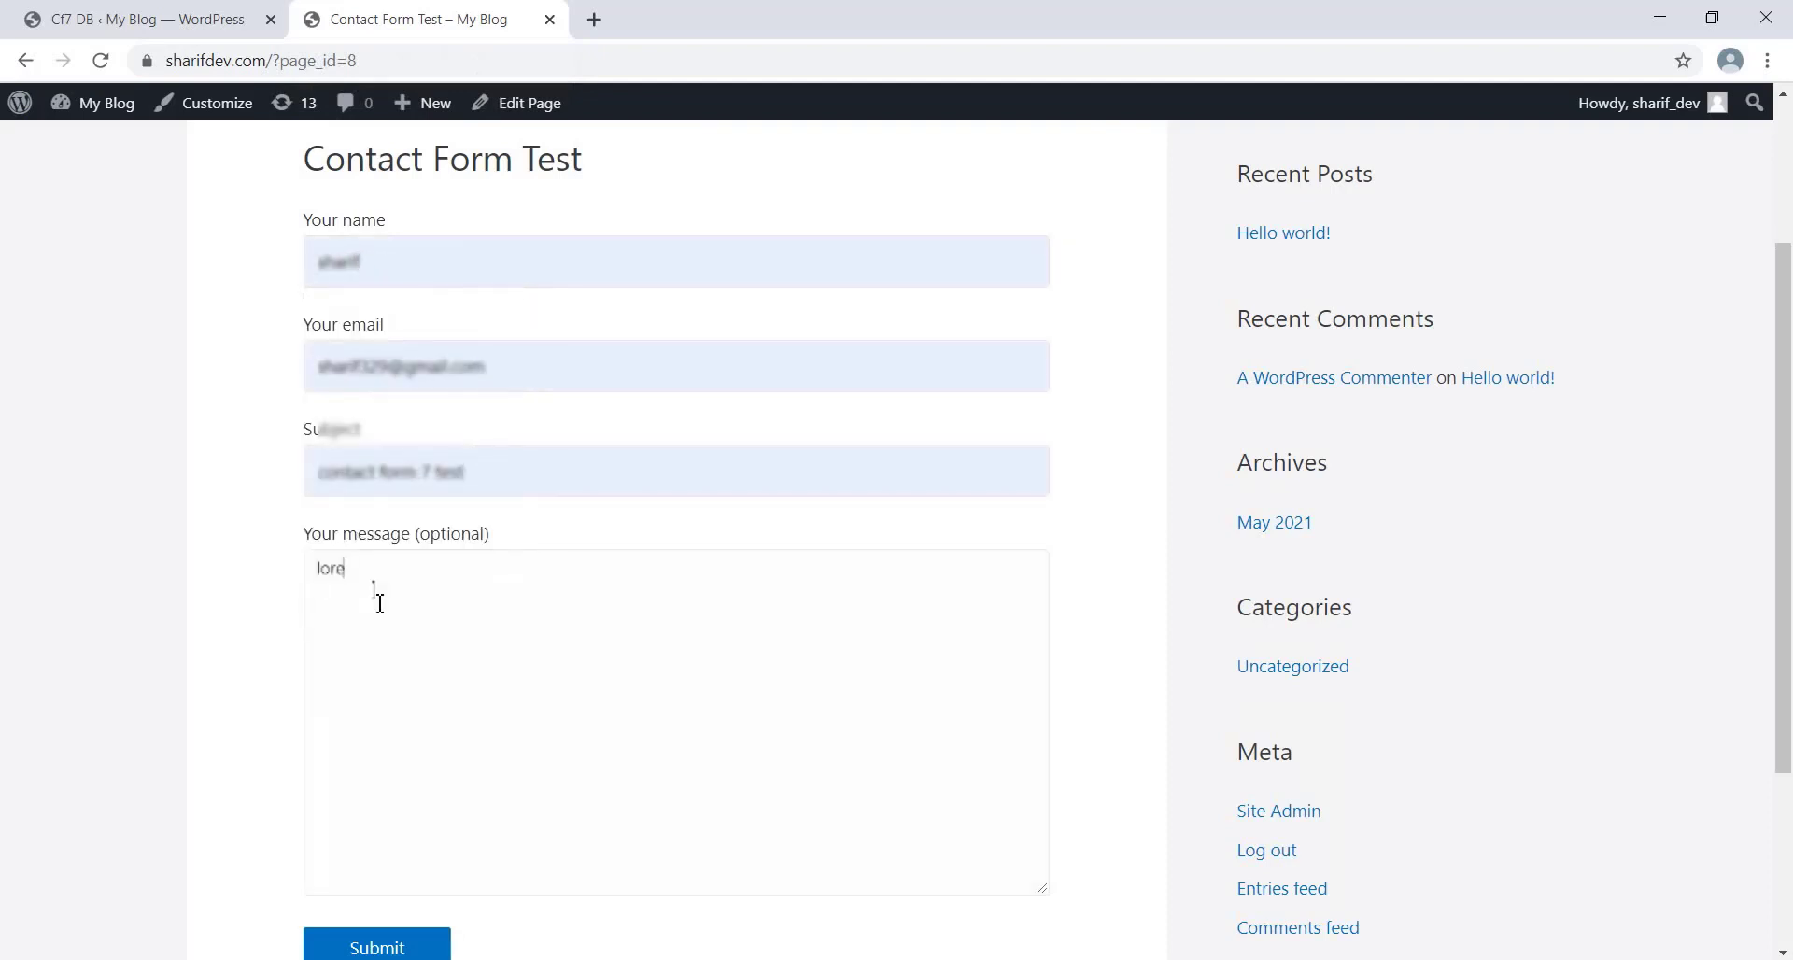
left_click(383, 942)
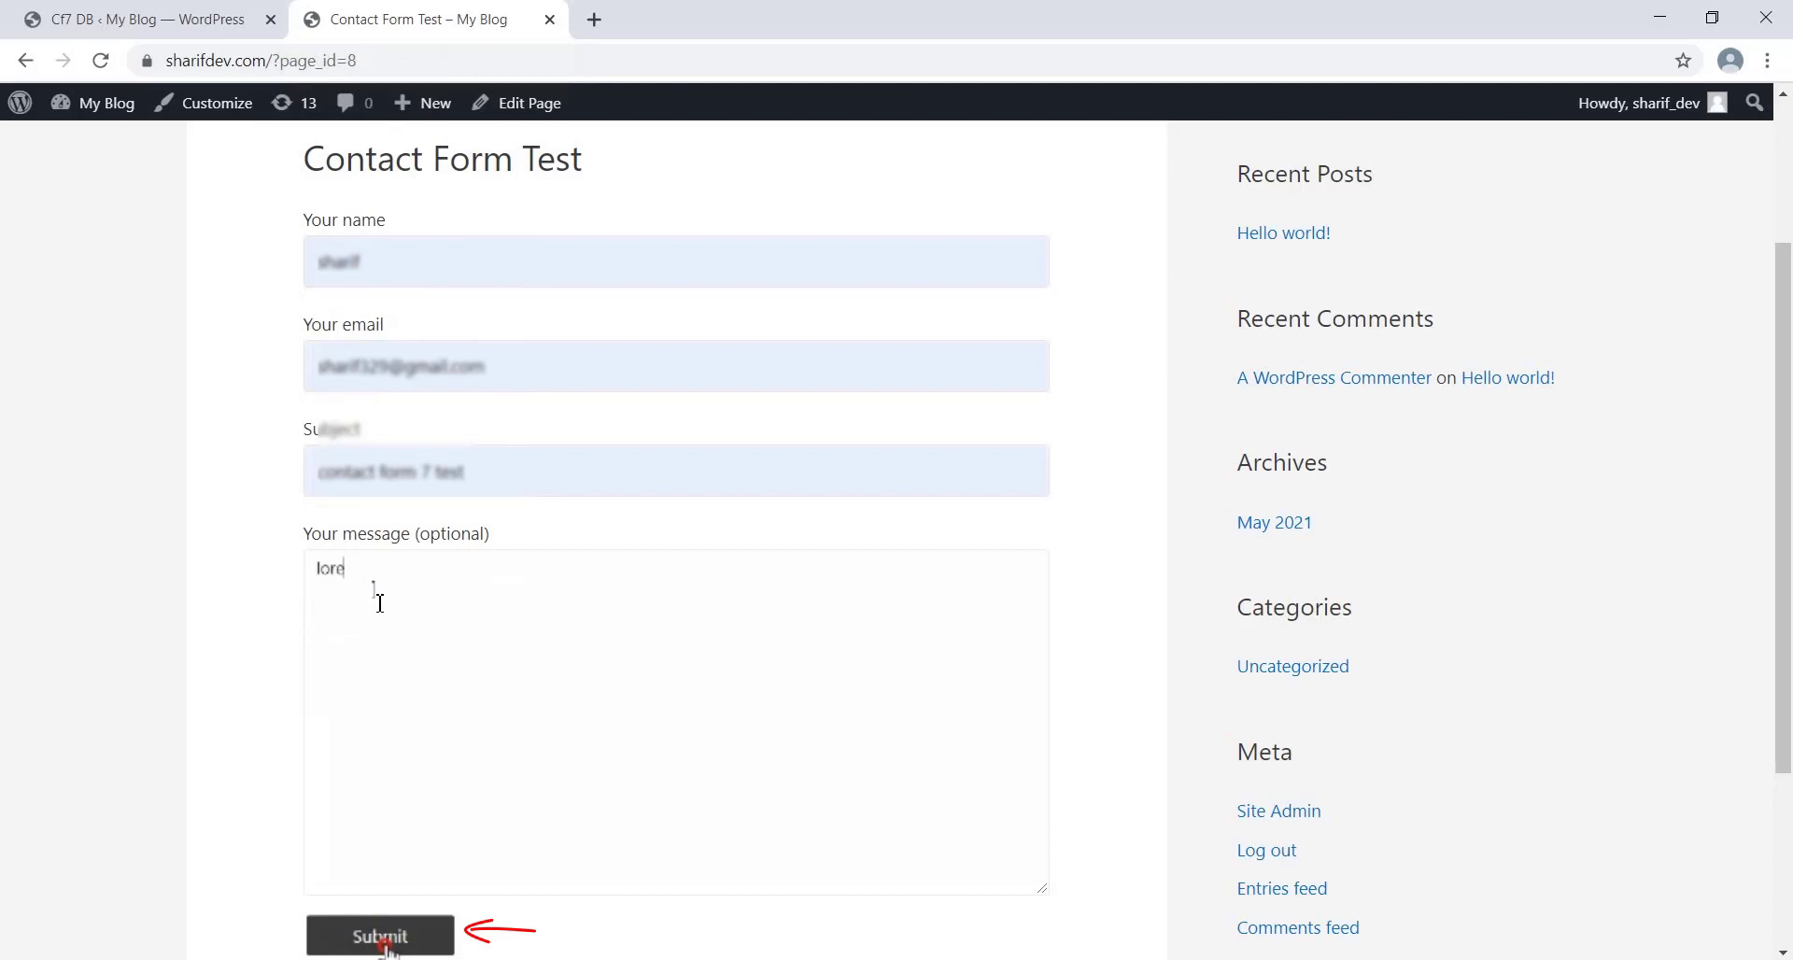
left_click(233, 20)
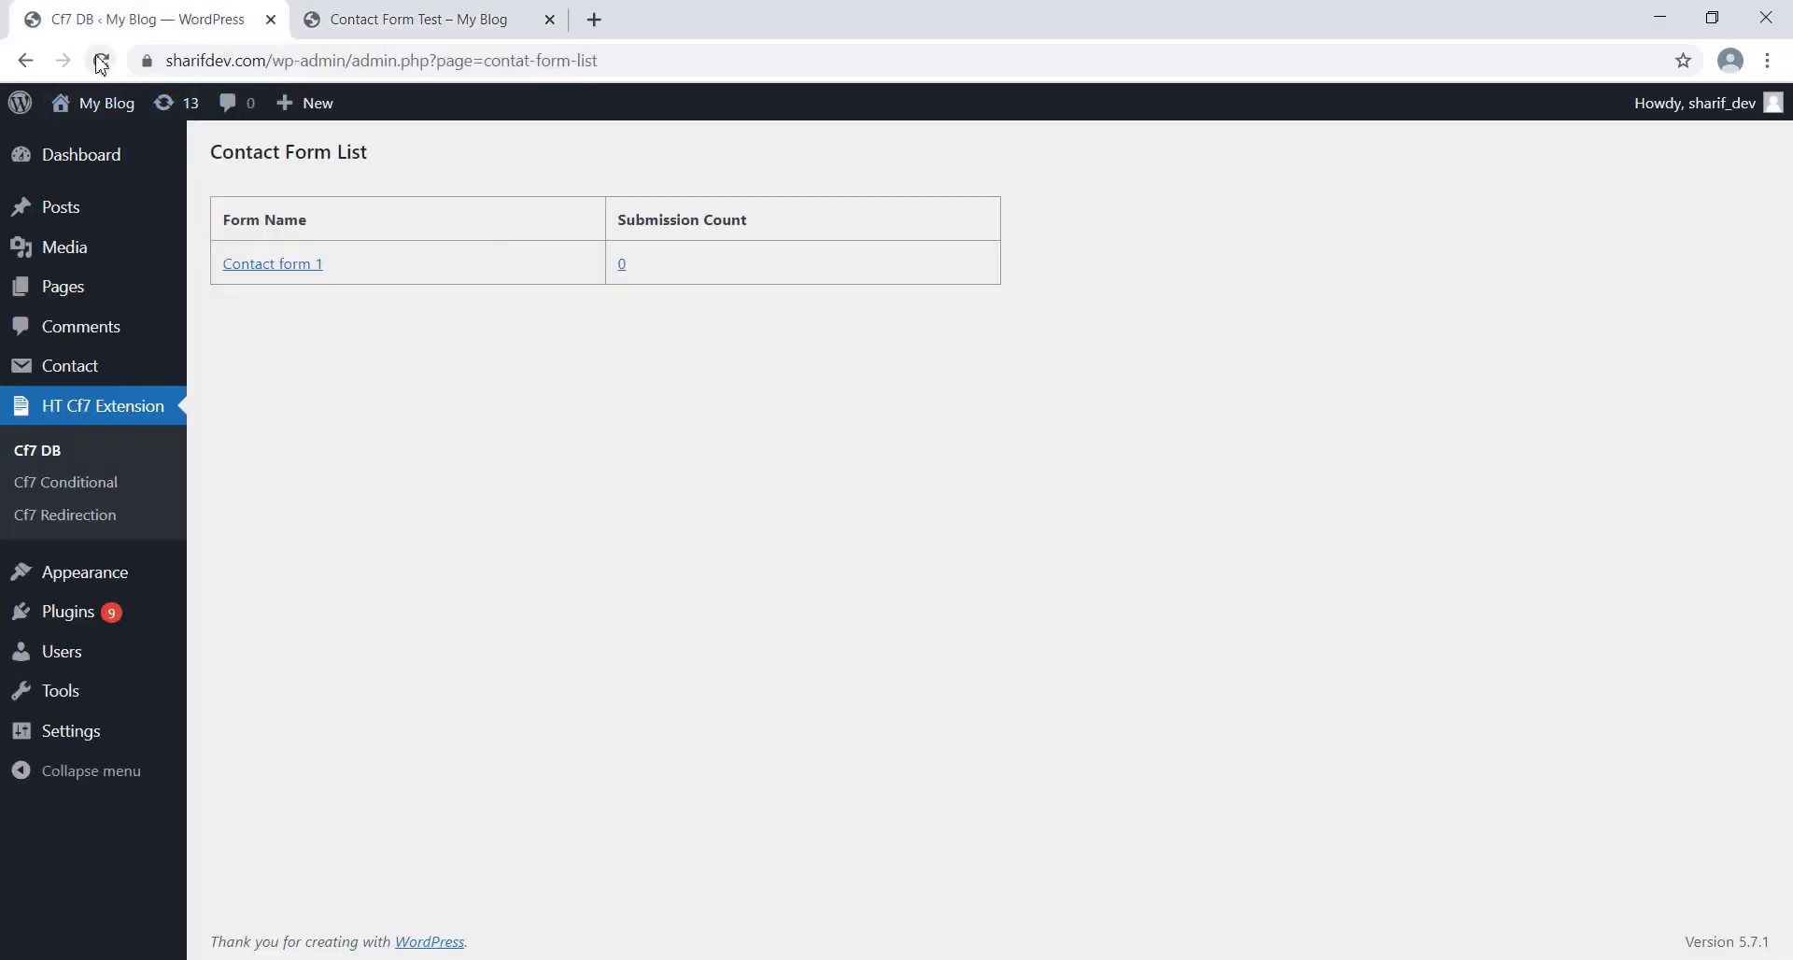
left_click(101, 61)
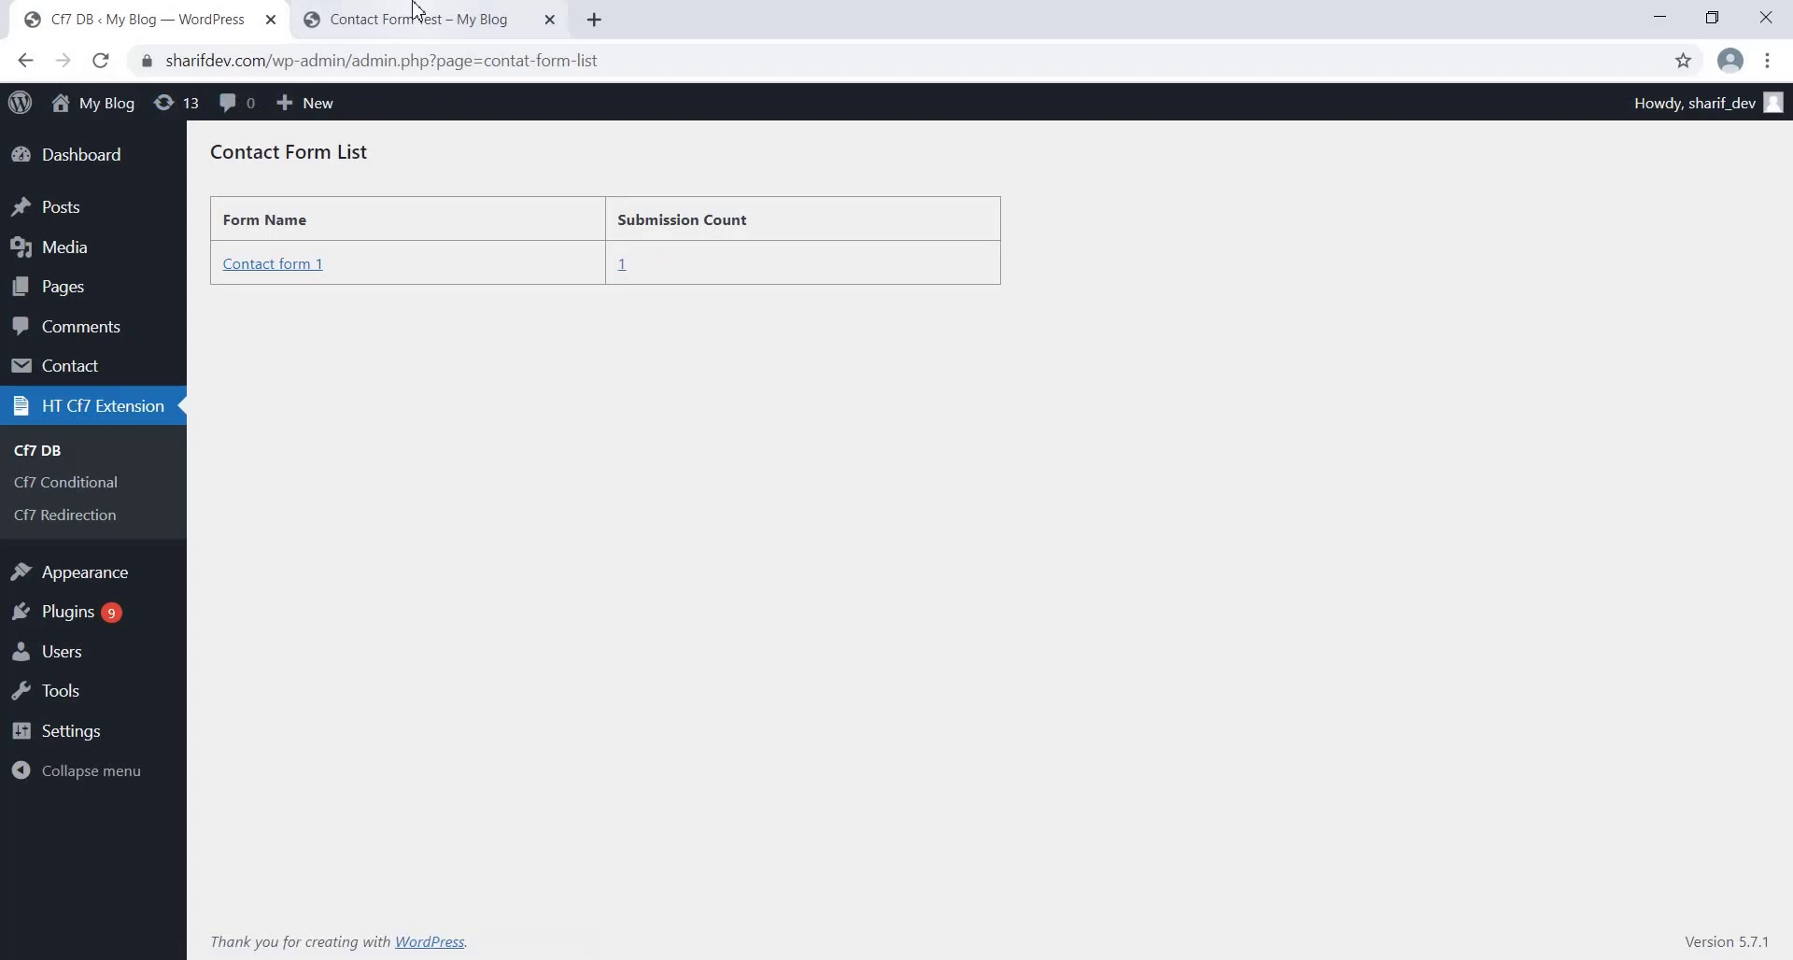
Step: Submit a second test entry and reload Cf7 DB to show 2 submissions
left_click(415, 11)
left_click(435, 269)
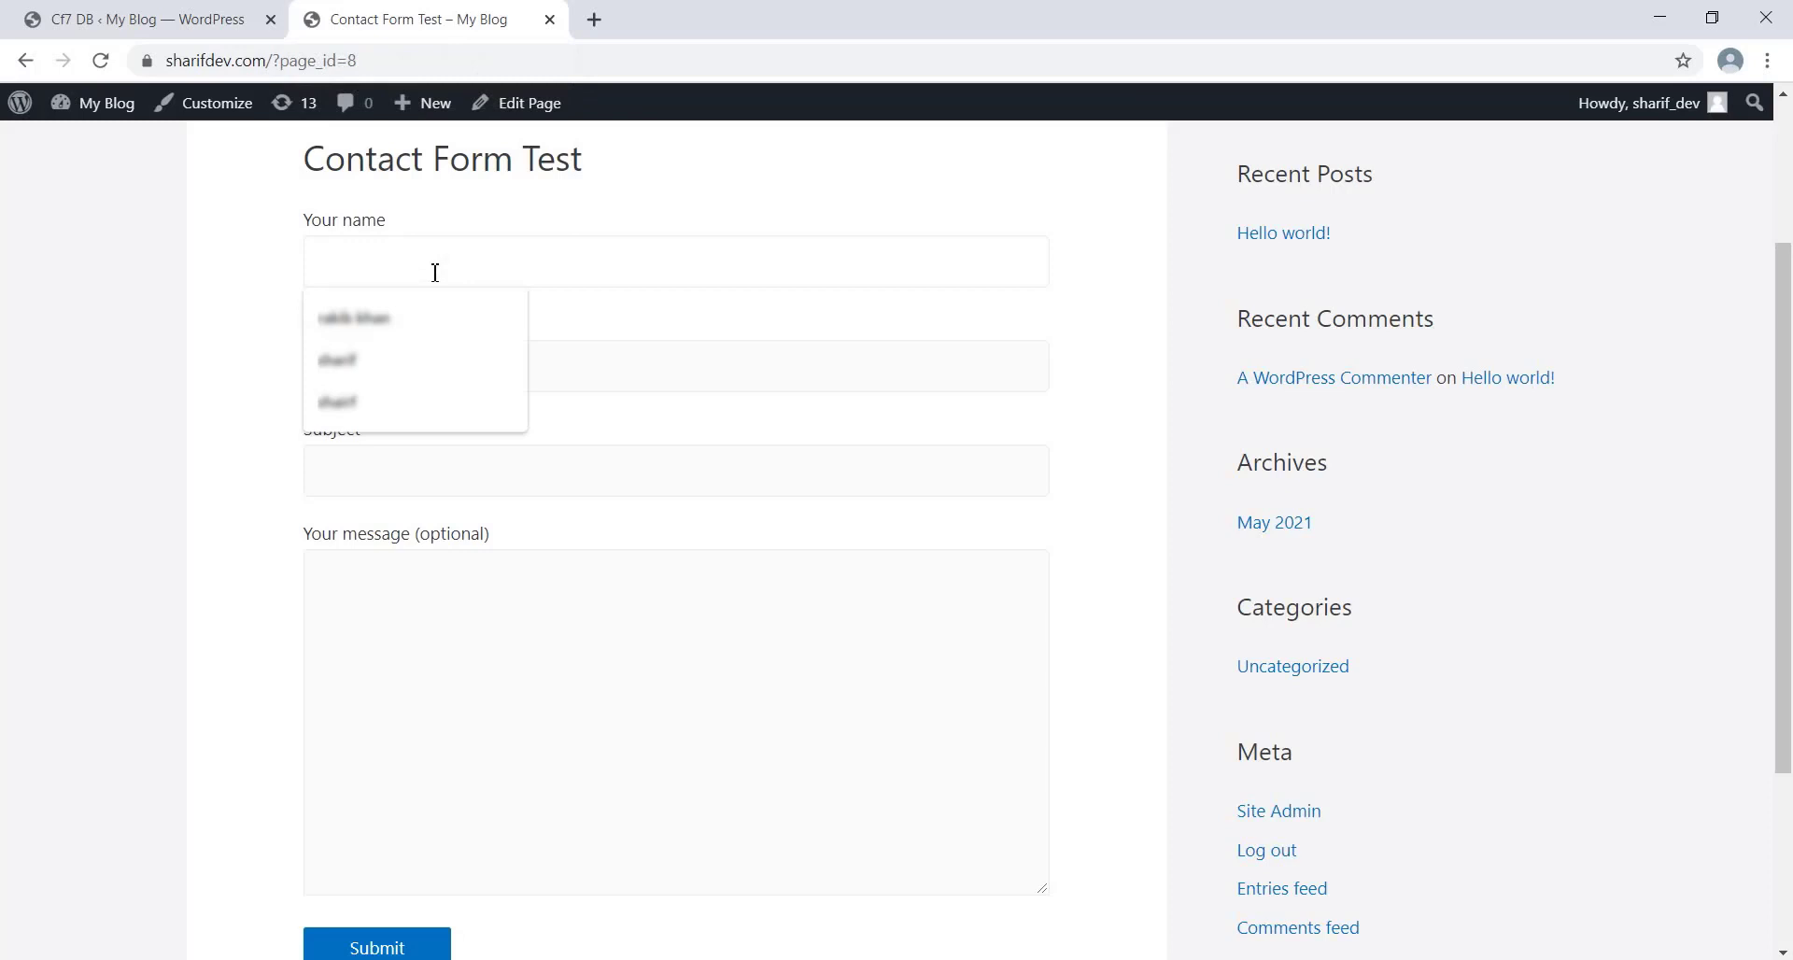
left_click(392, 356)
left_click(392, 370)
left_click(385, 420)
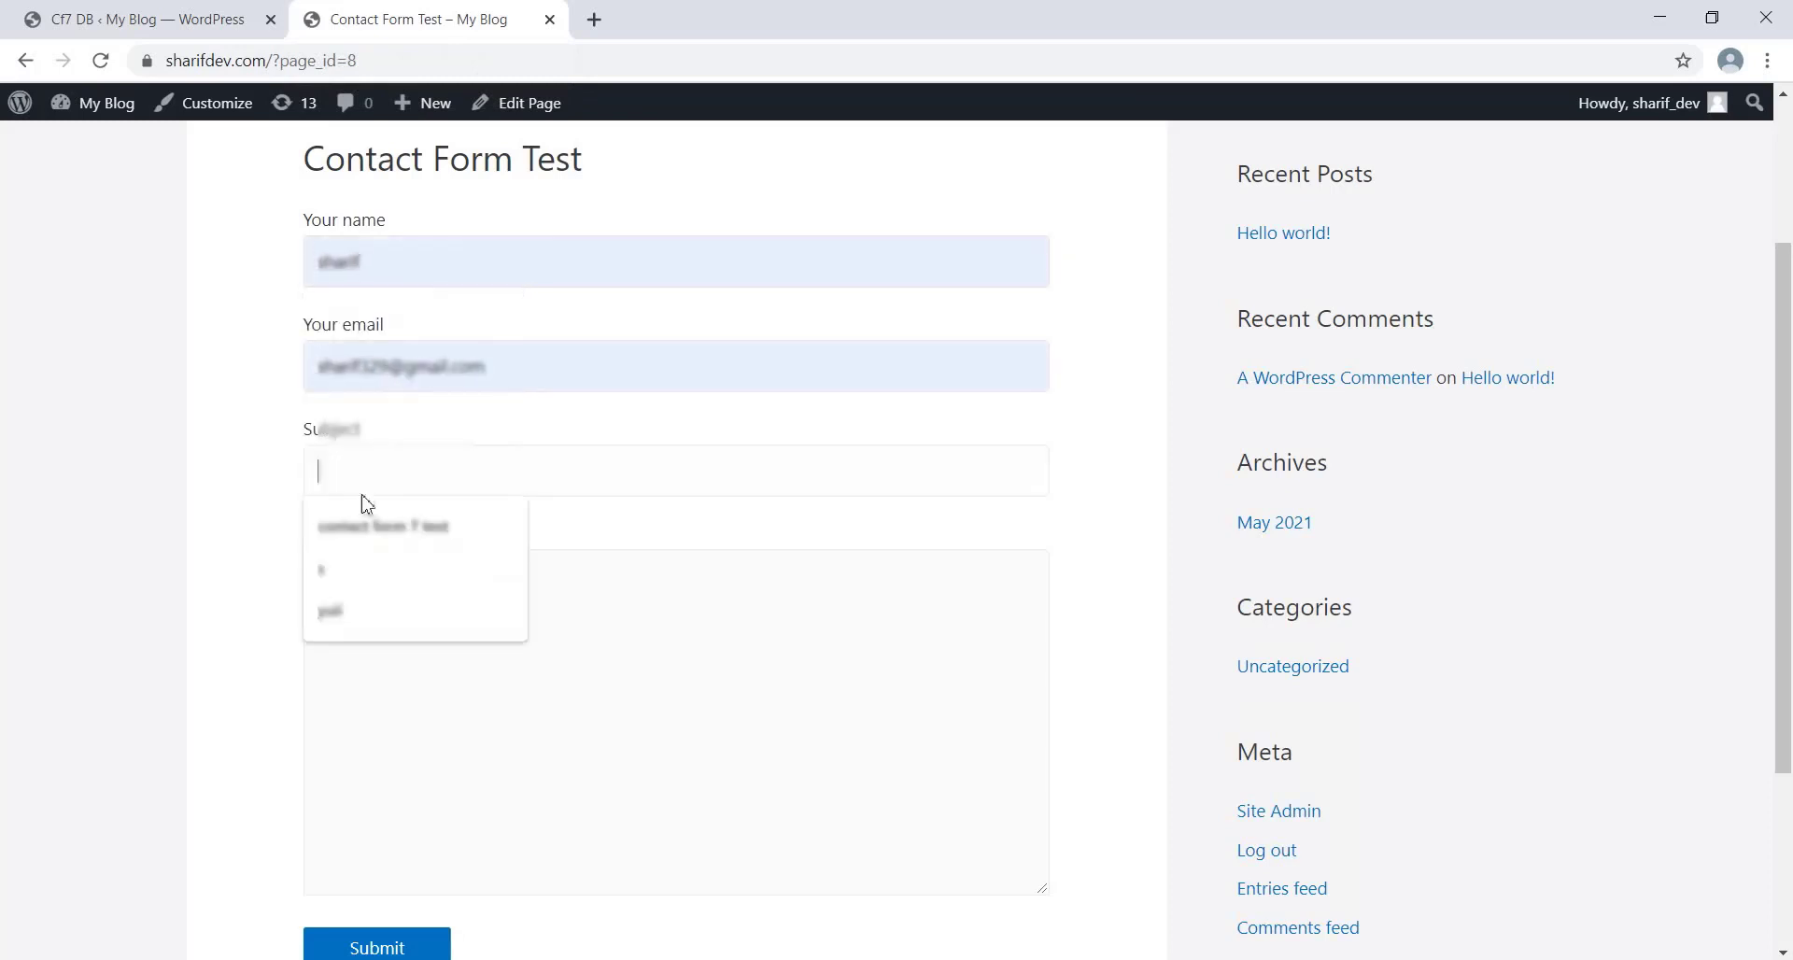
left_click(362, 530)
left_click(380, 603)
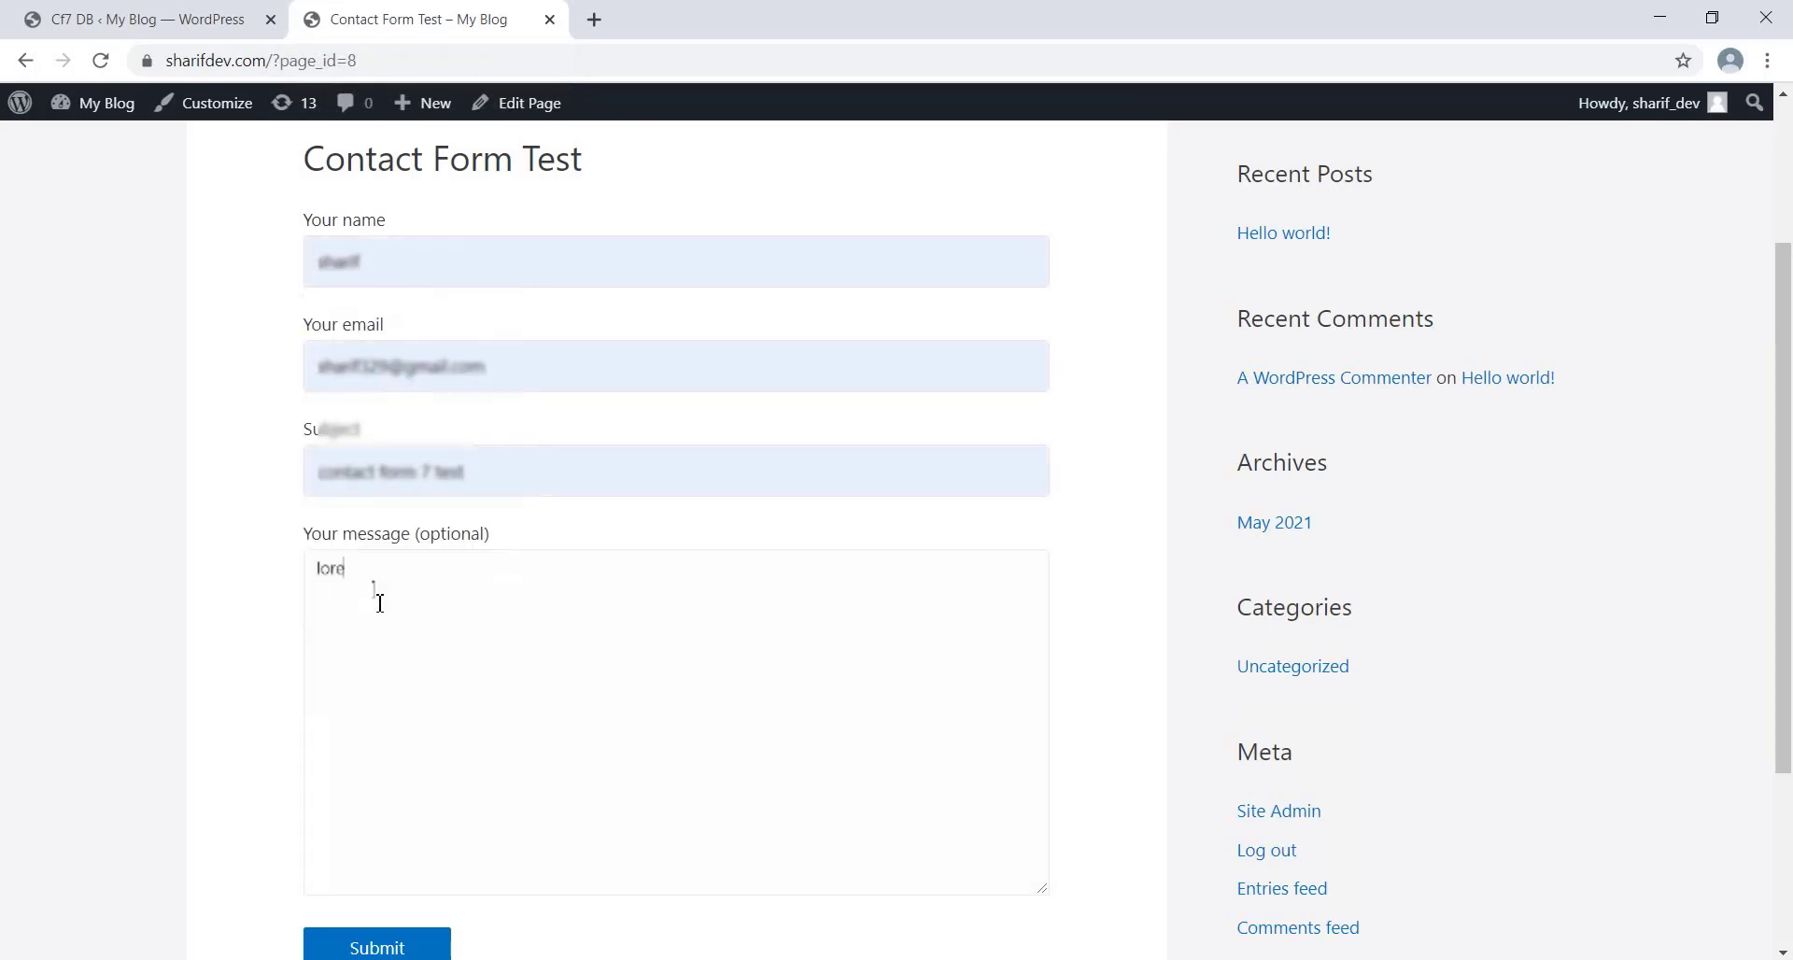
left_click(378, 946)
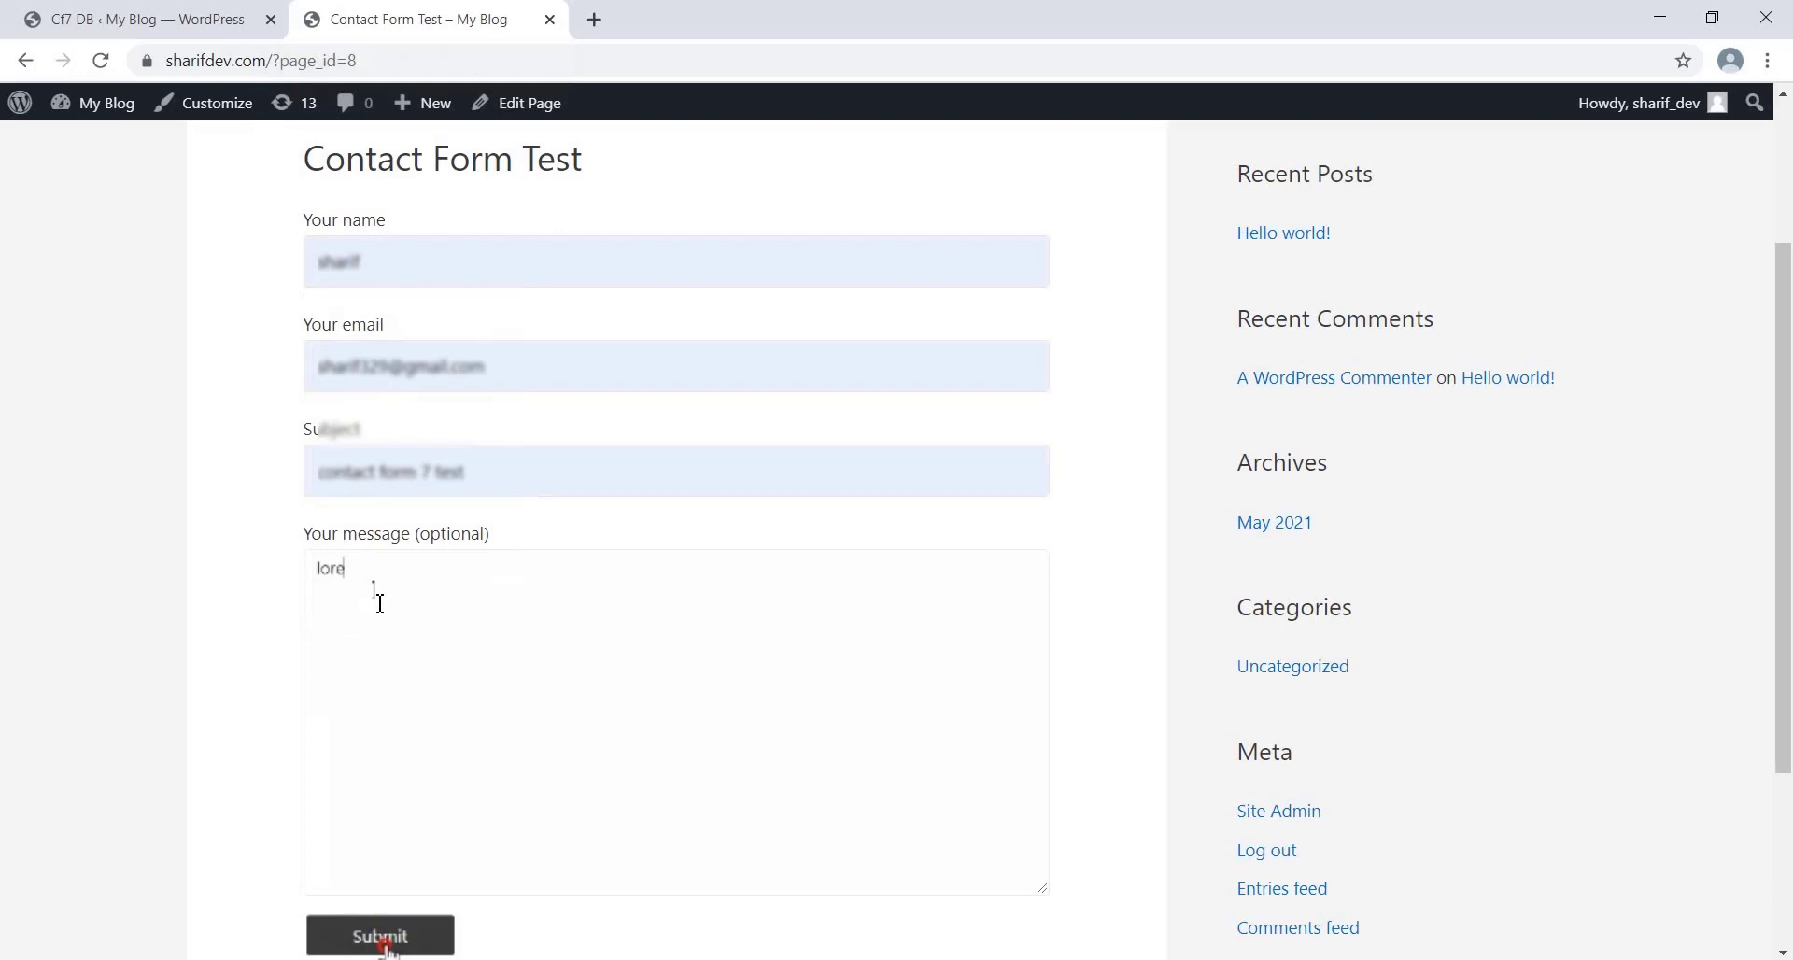
left_click(140, 19)
left_click(101, 60)
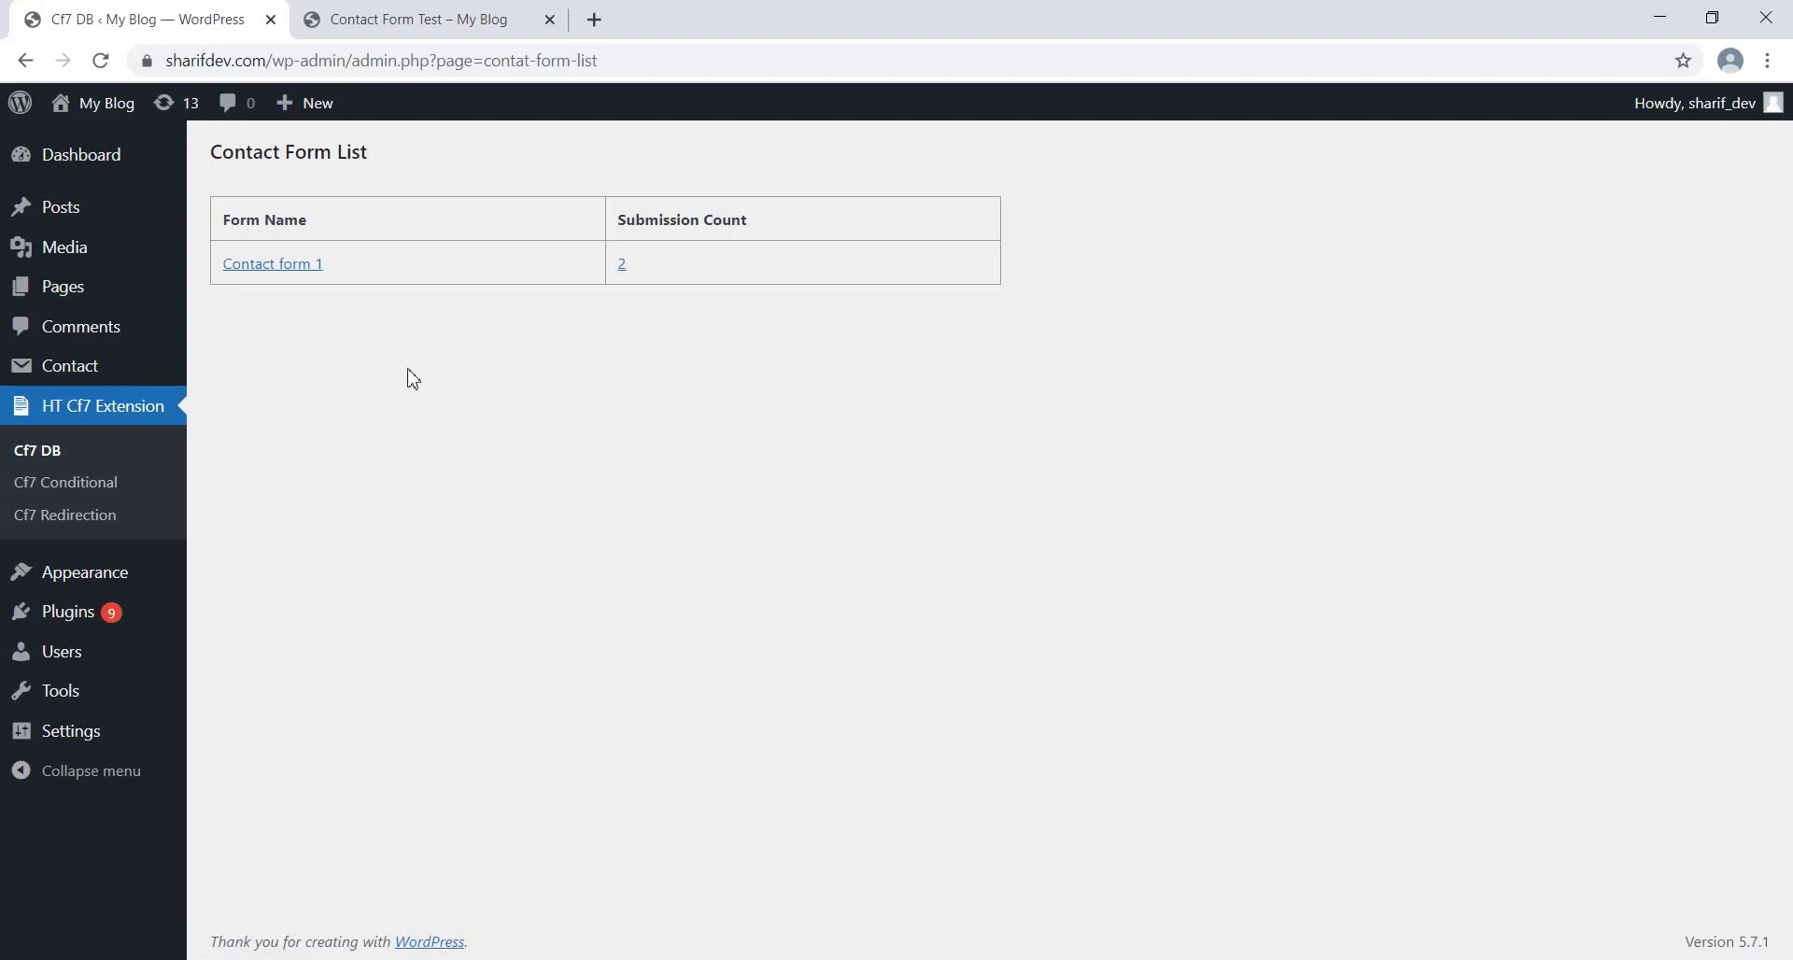
Step: Open Contact form 1's email list, view the first submission's details, and return to the list
left_click(277, 267)
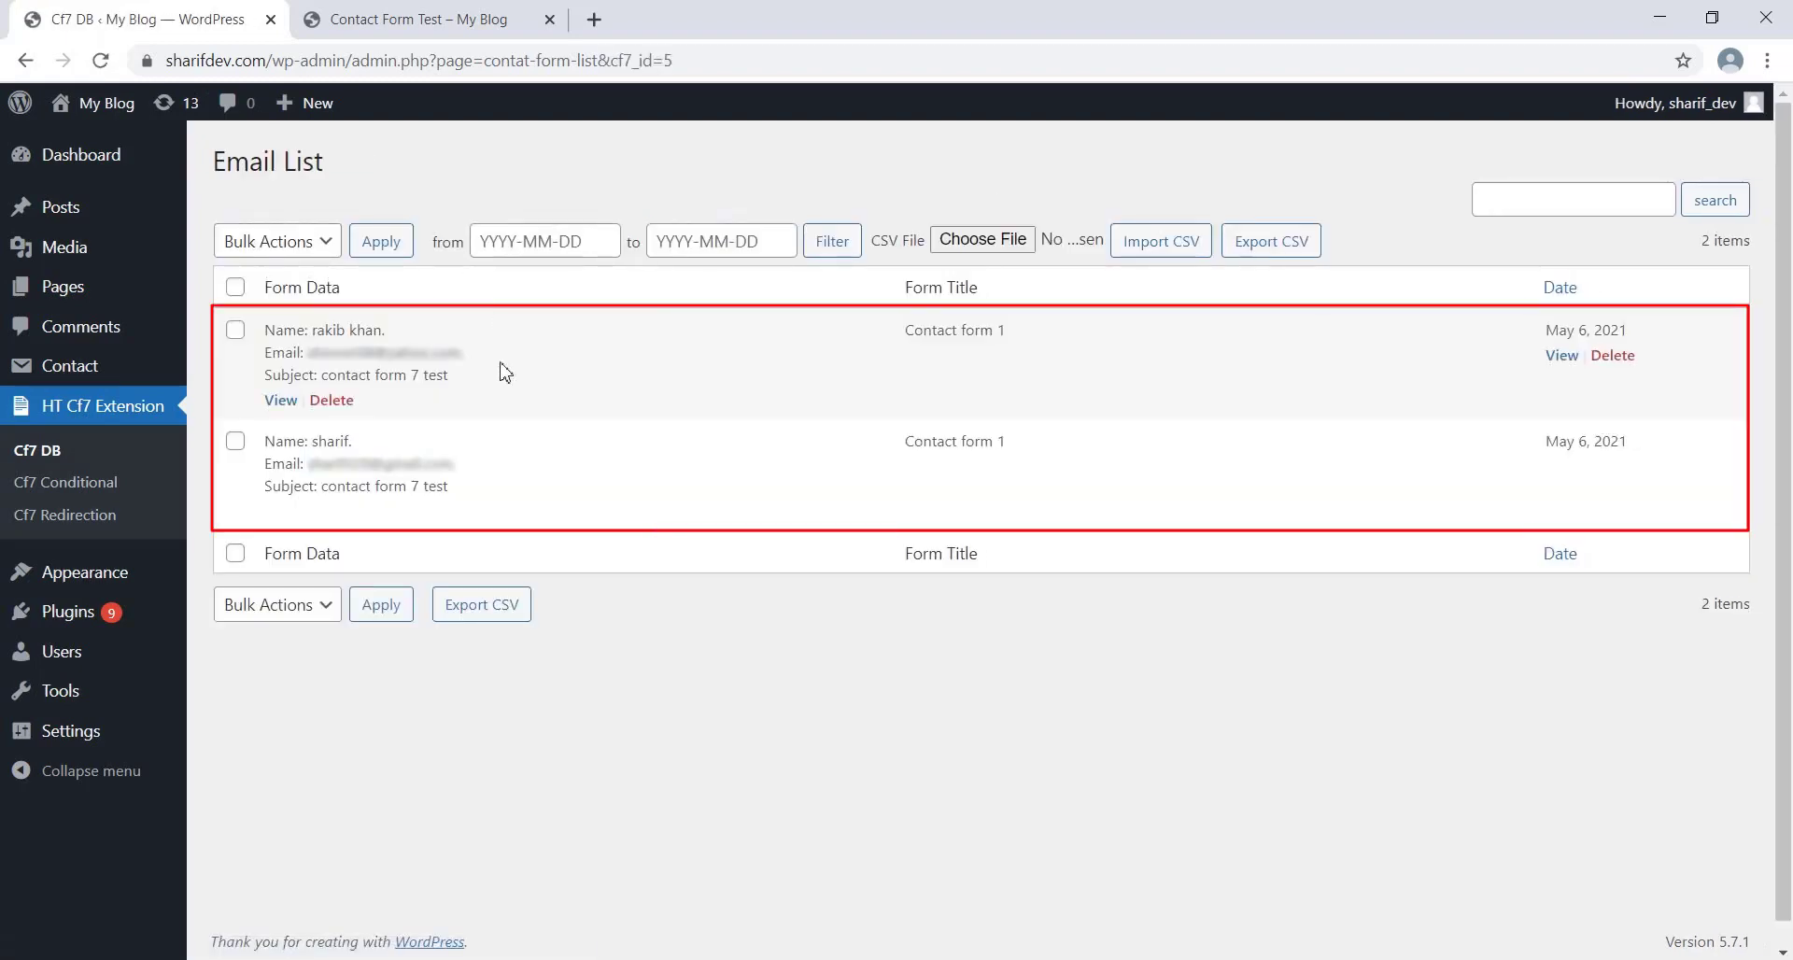
left_click(282, 402)
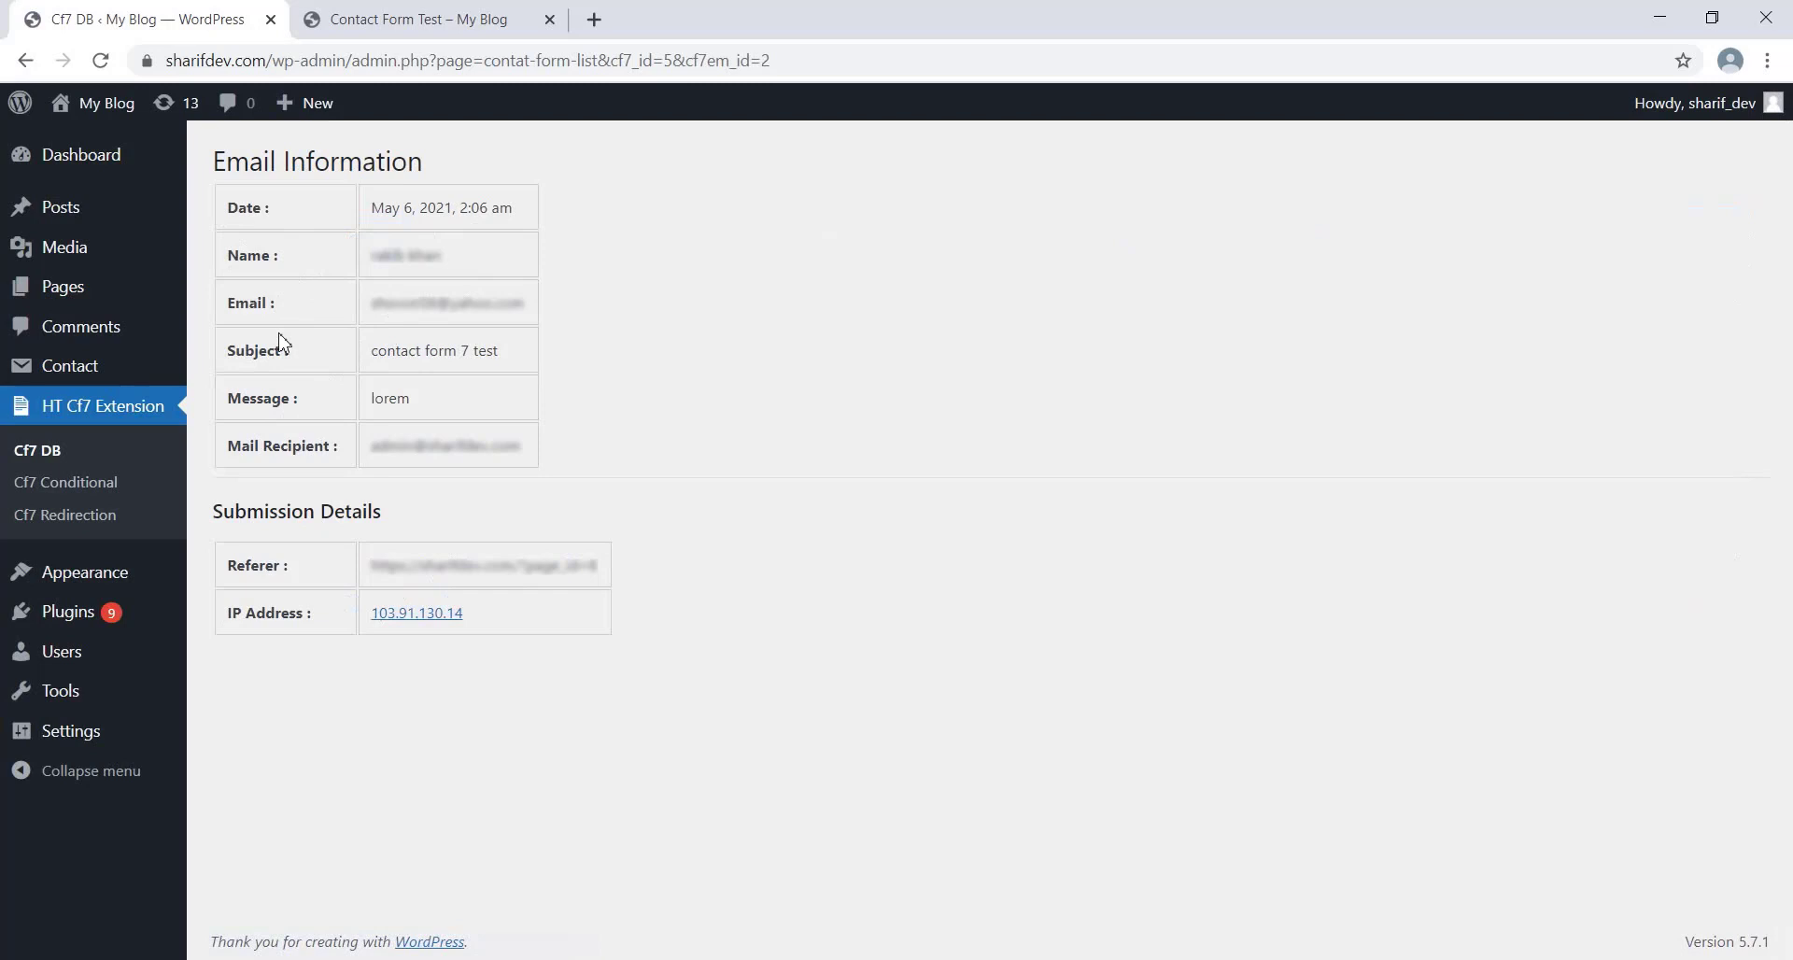
key("alt+Left")
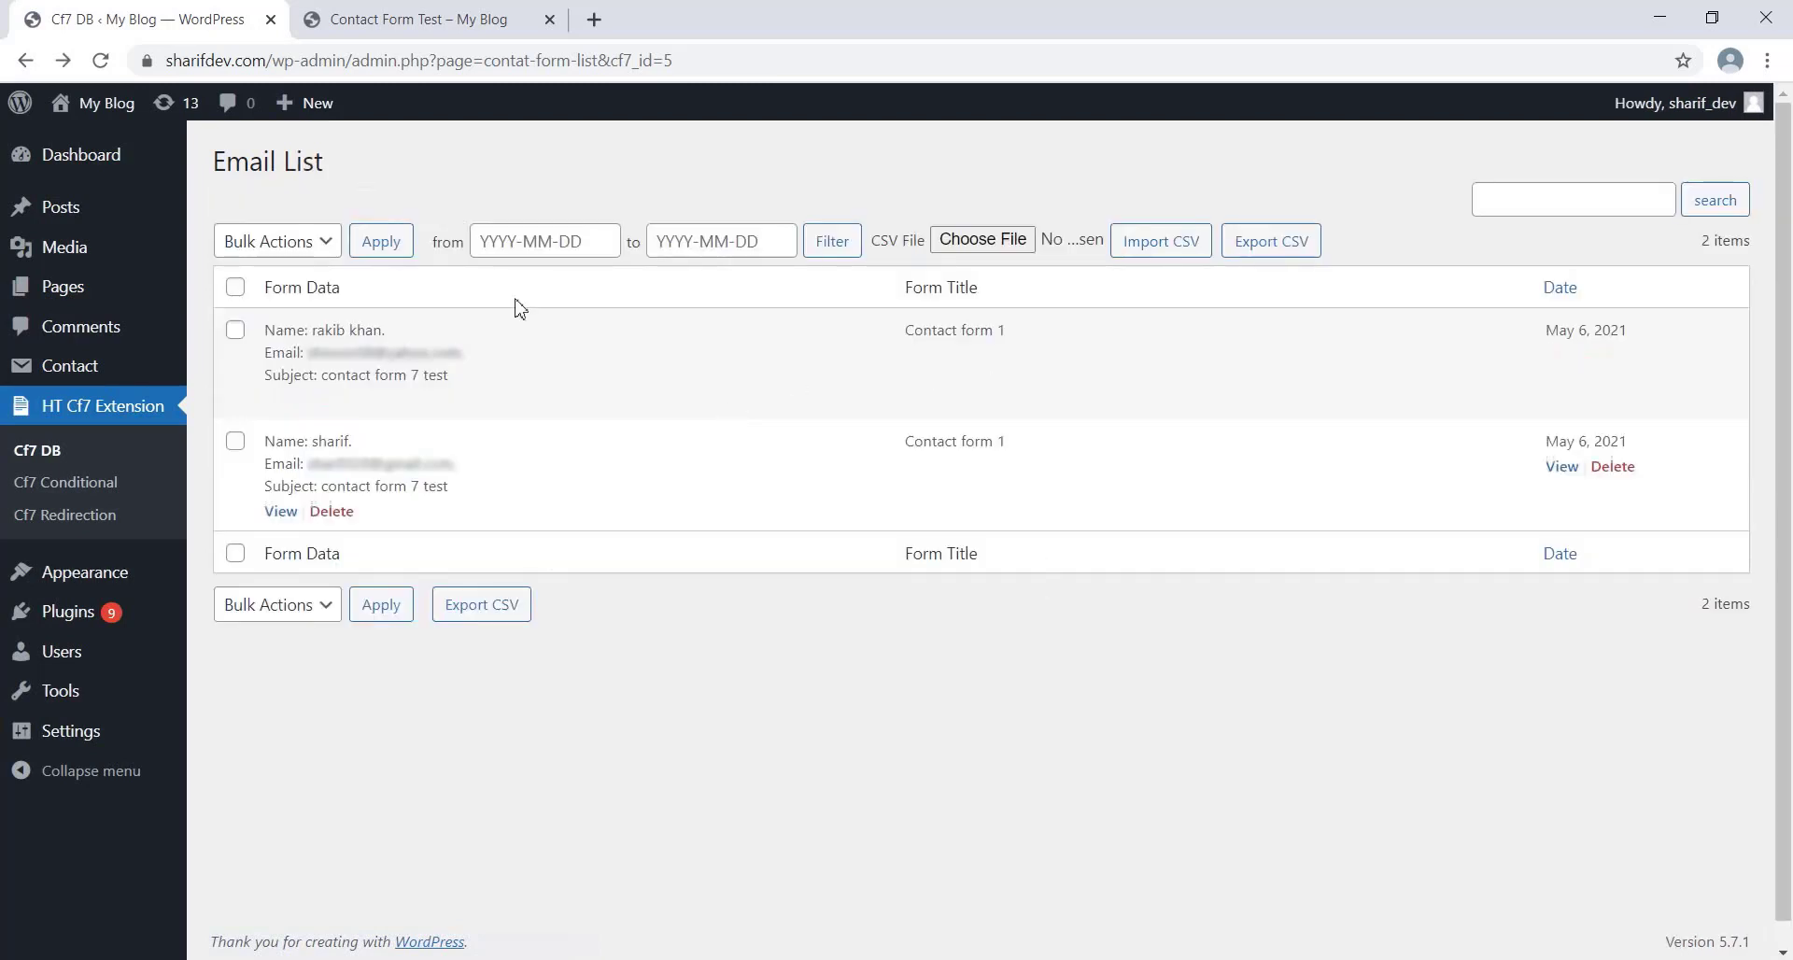
Step: Filter the email list by date from 2021-05-01 to 2021-05-06
left_click(321, 243)
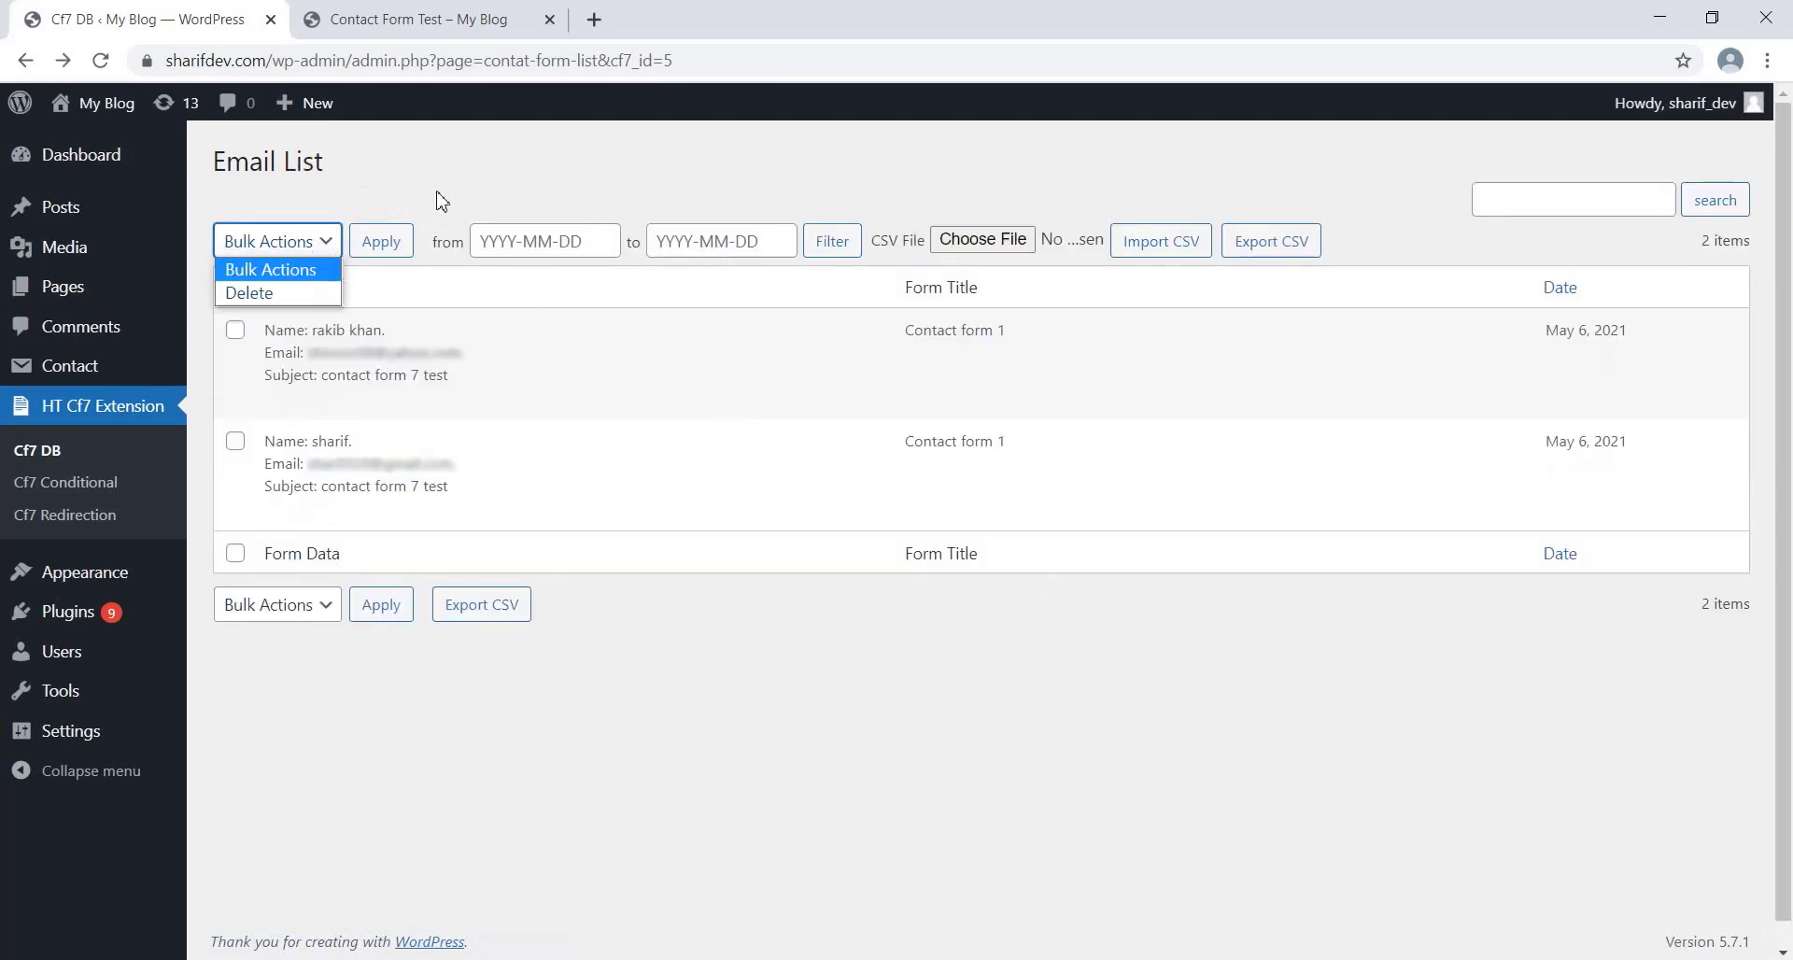
left_click(442, 201)
left_click(523, 241)
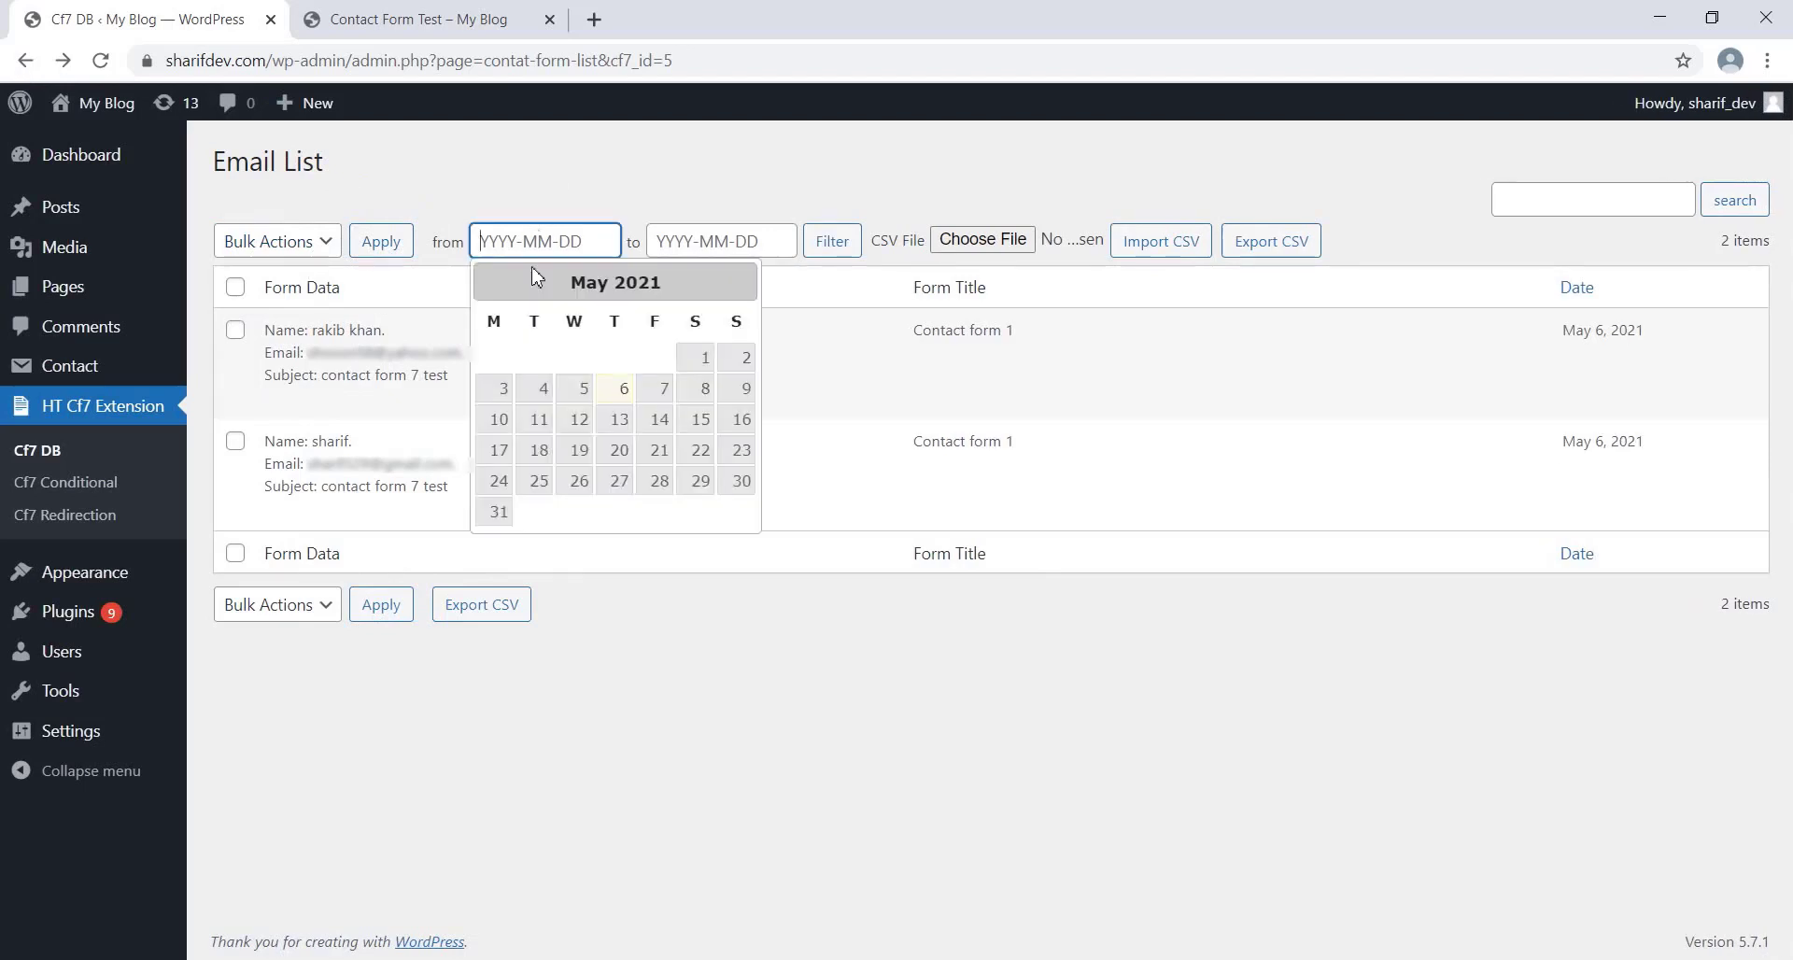
left_click(700, 357)
left_click(693, 241)
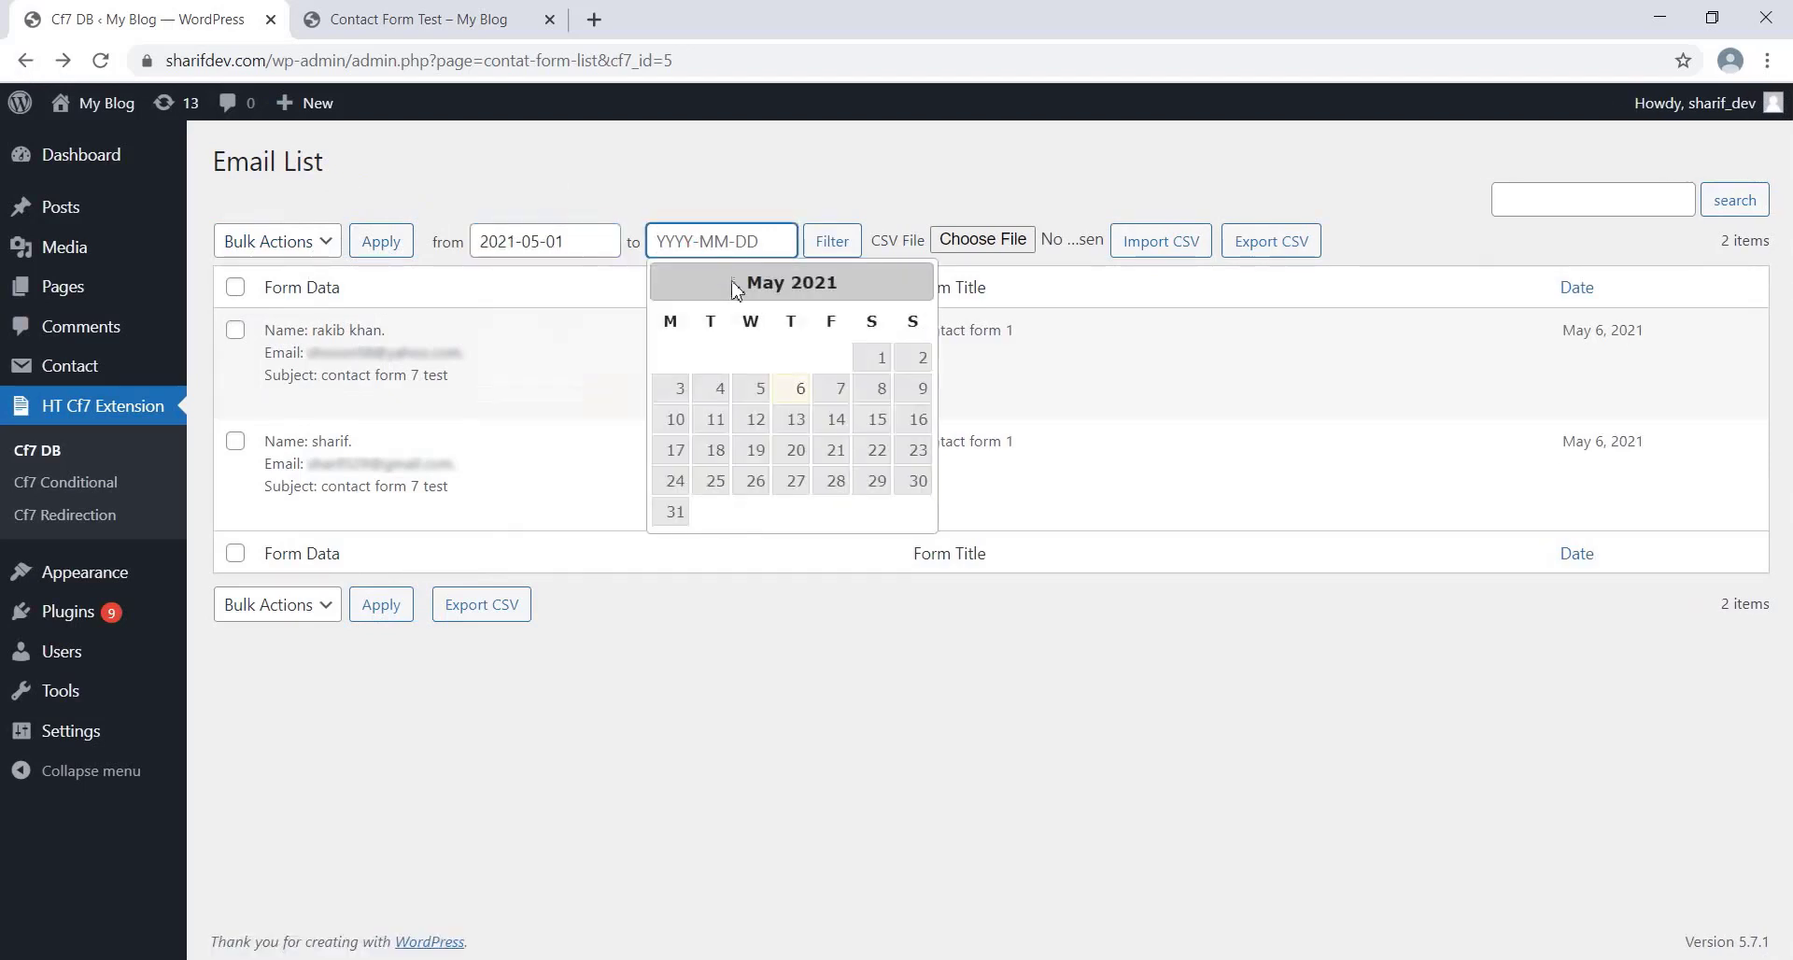
left_click(1520, 274)
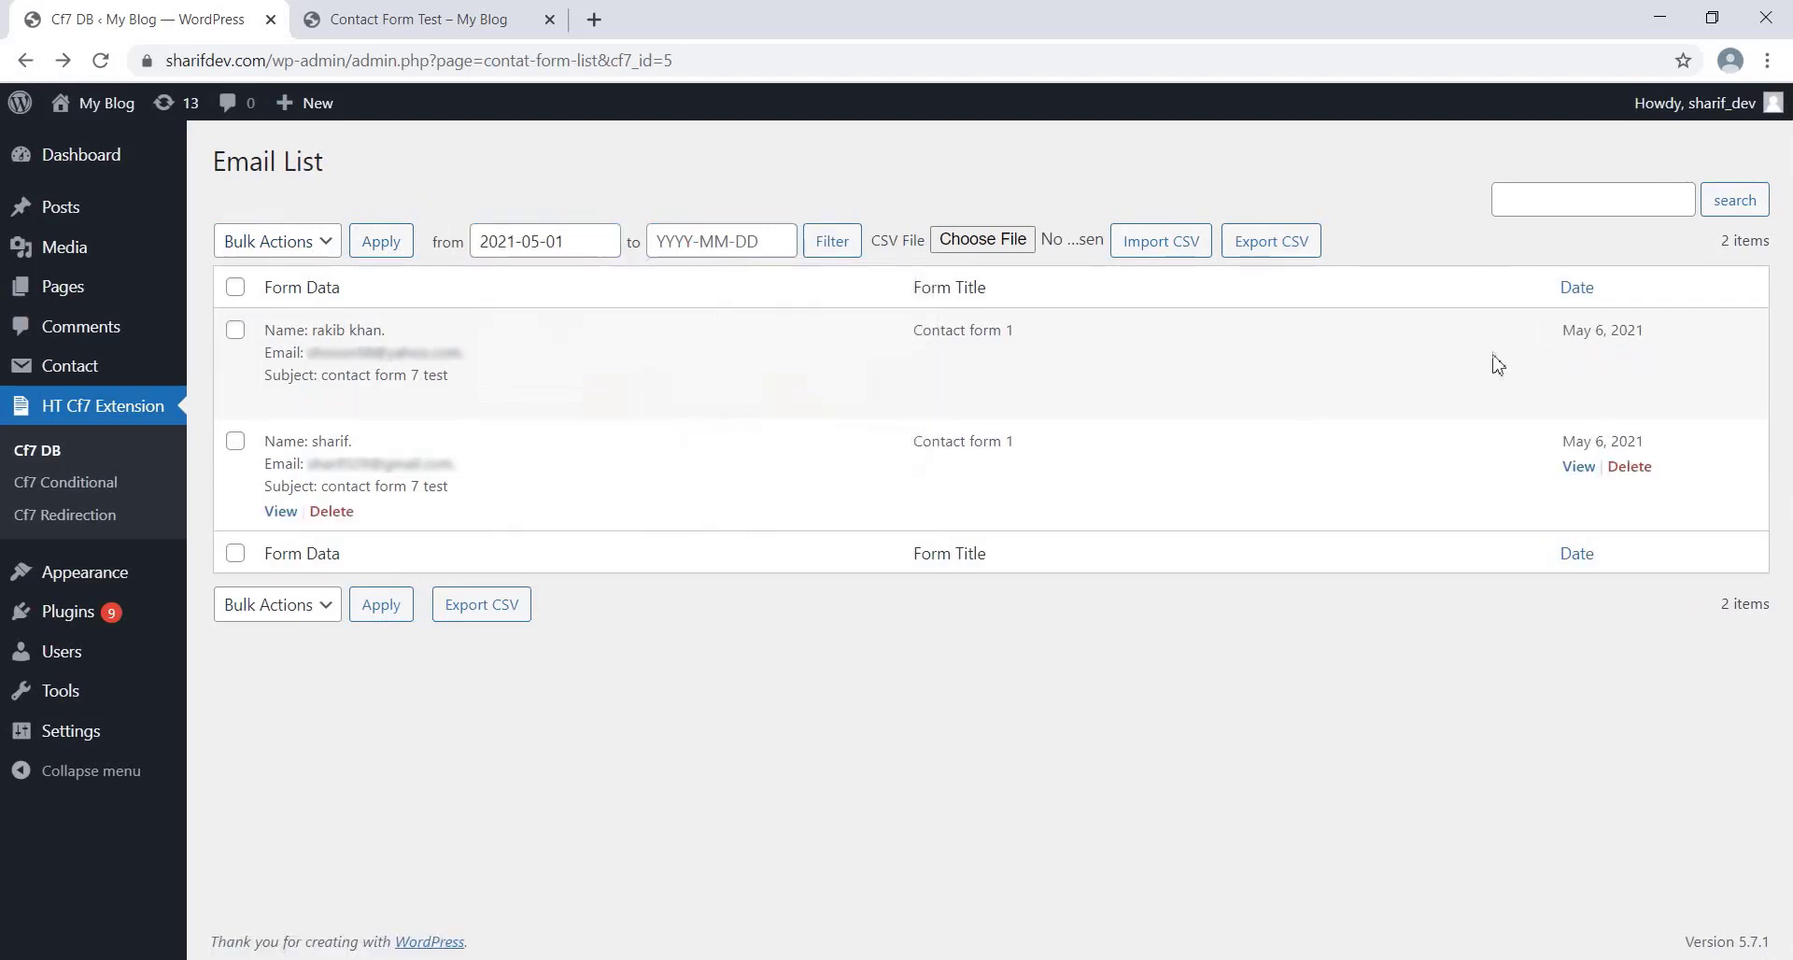
left_click(702, 241)
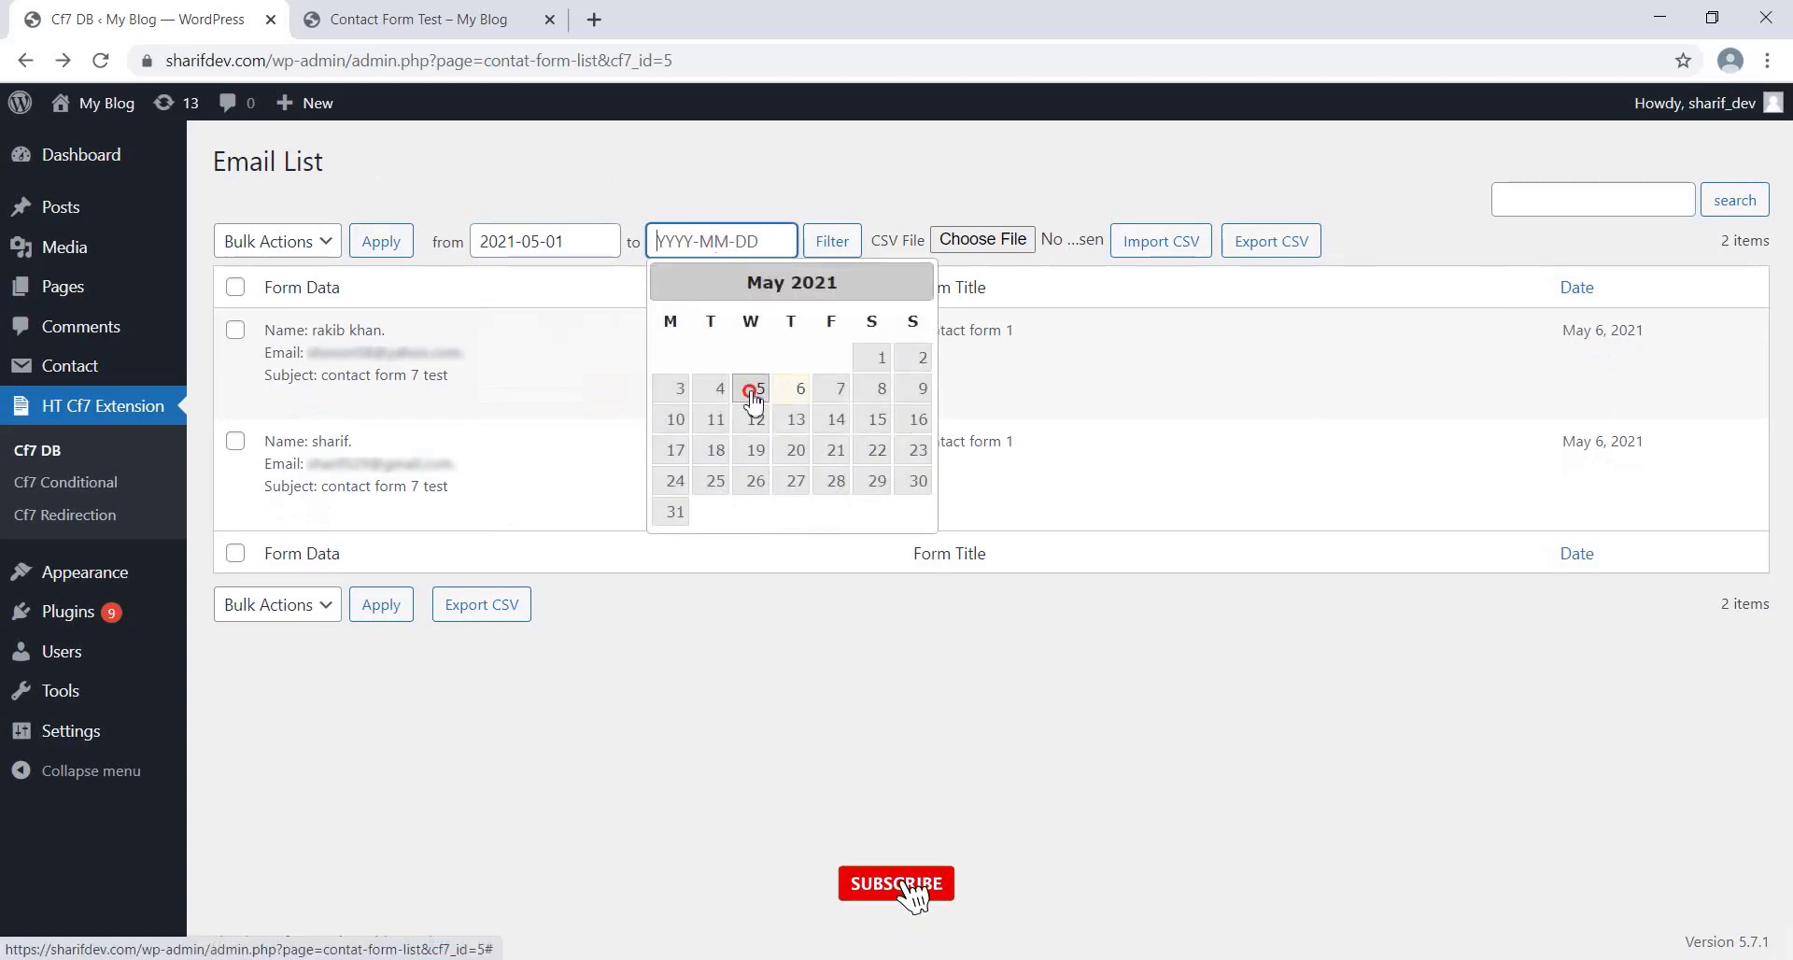
left_click(753, 391)
left_click(829, 241)
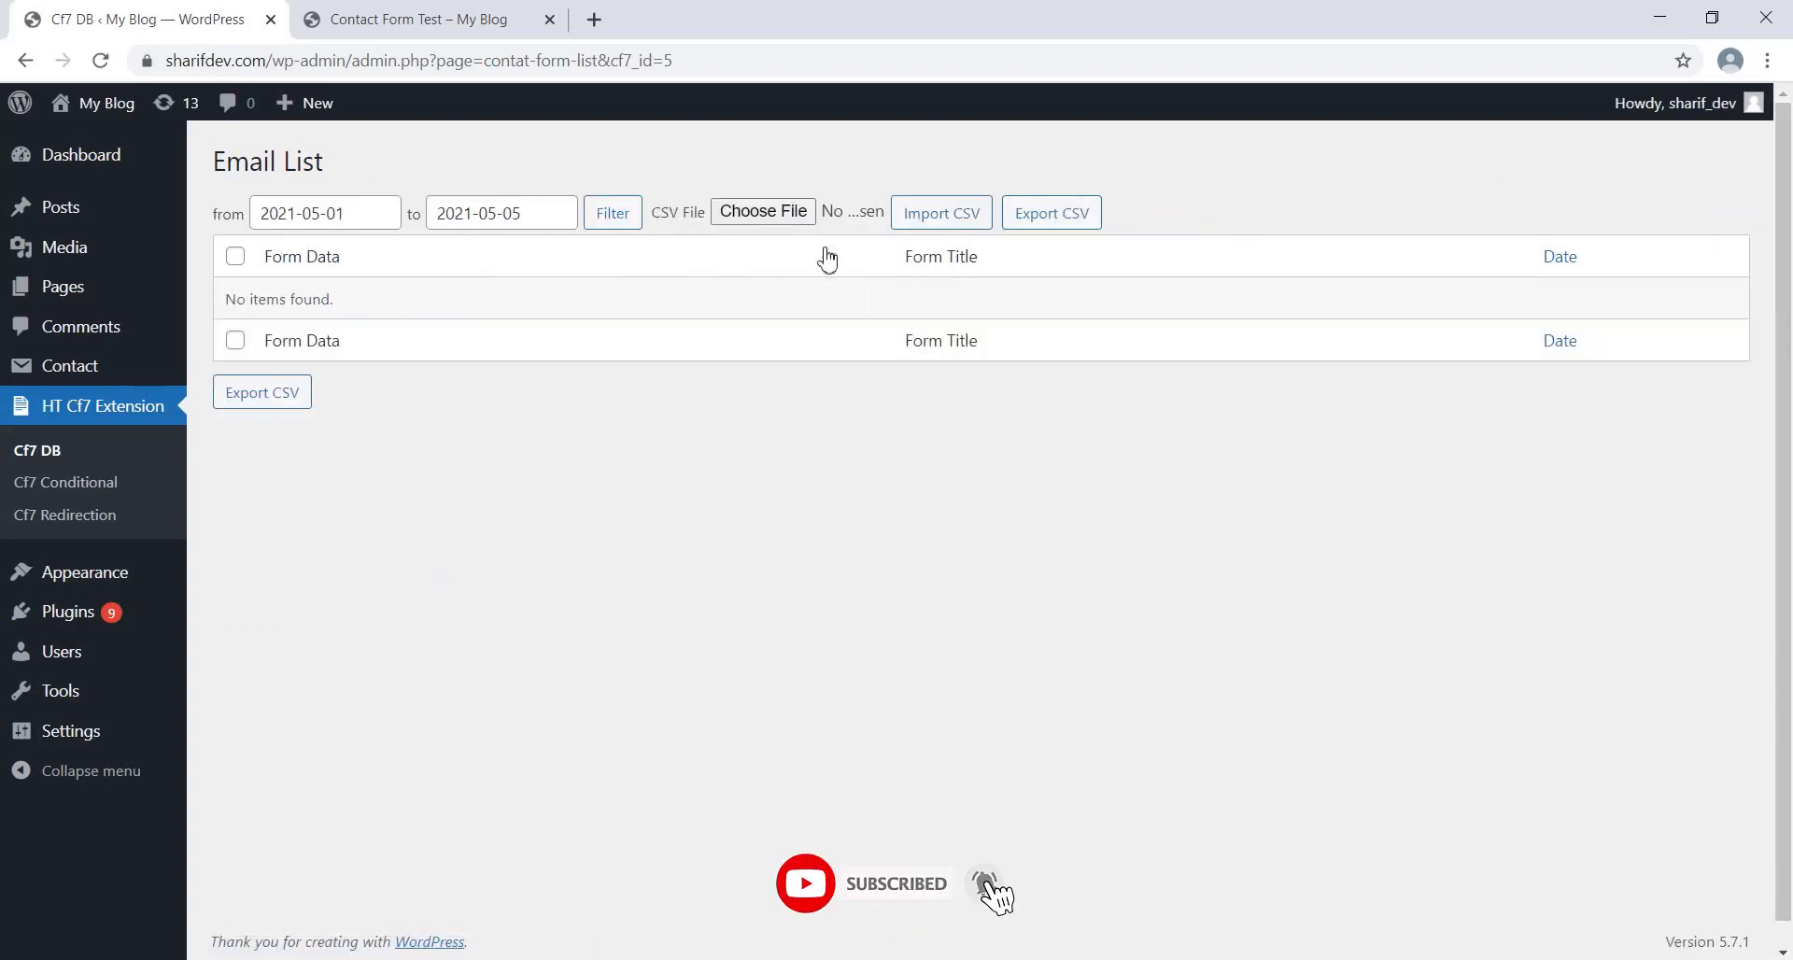
left_click(520, 221)
left_click(597, 360)
left_click(613, 215)
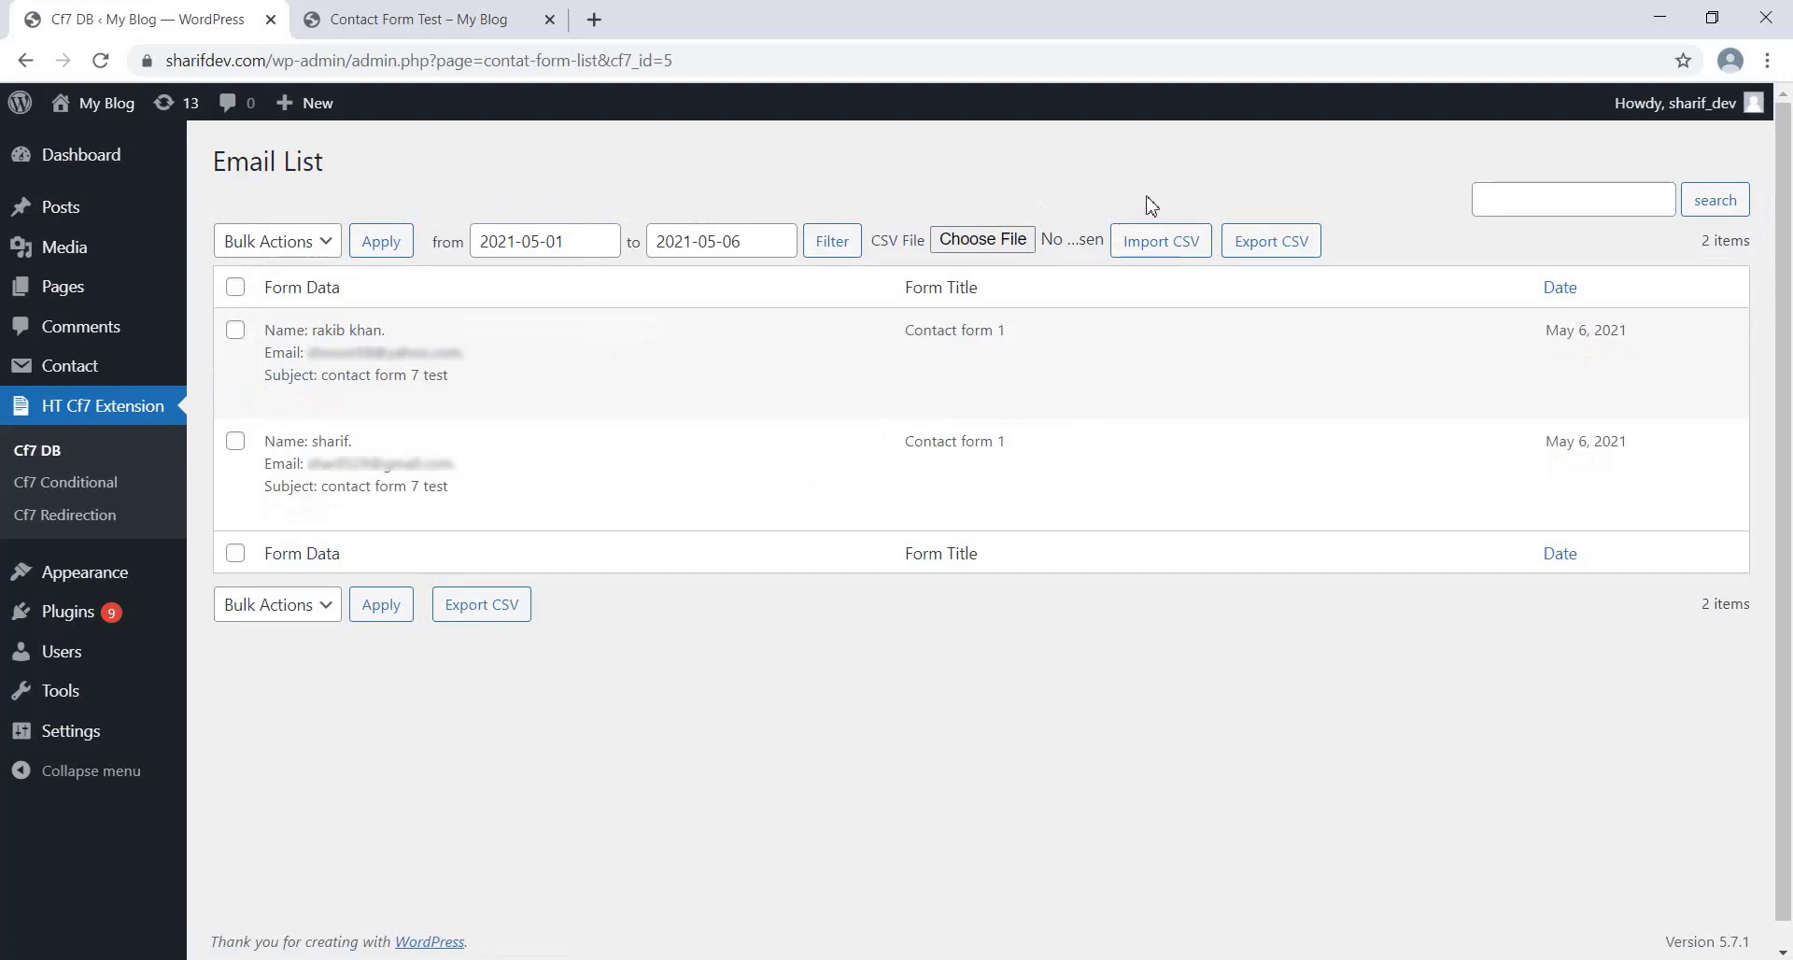
Step: Export the filtered submissions to CSV and open the downloaded file
left_click(1275, 246)
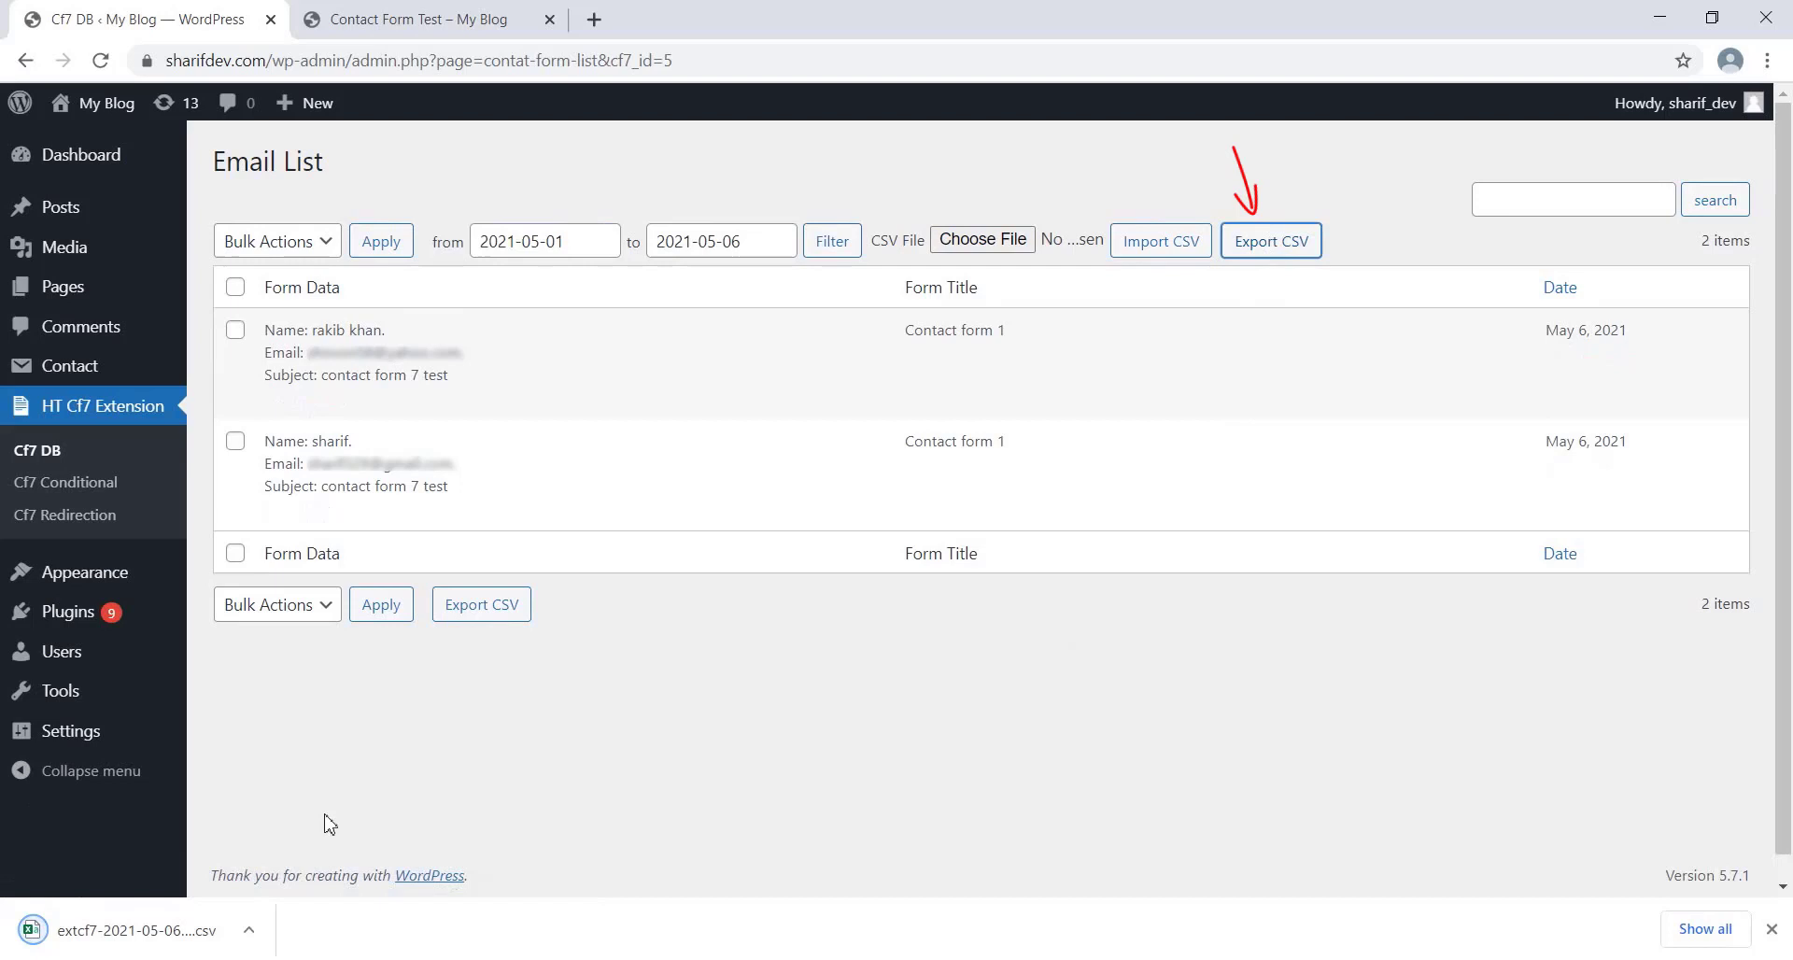
left_click(254, 931)
left_click(297, 790)
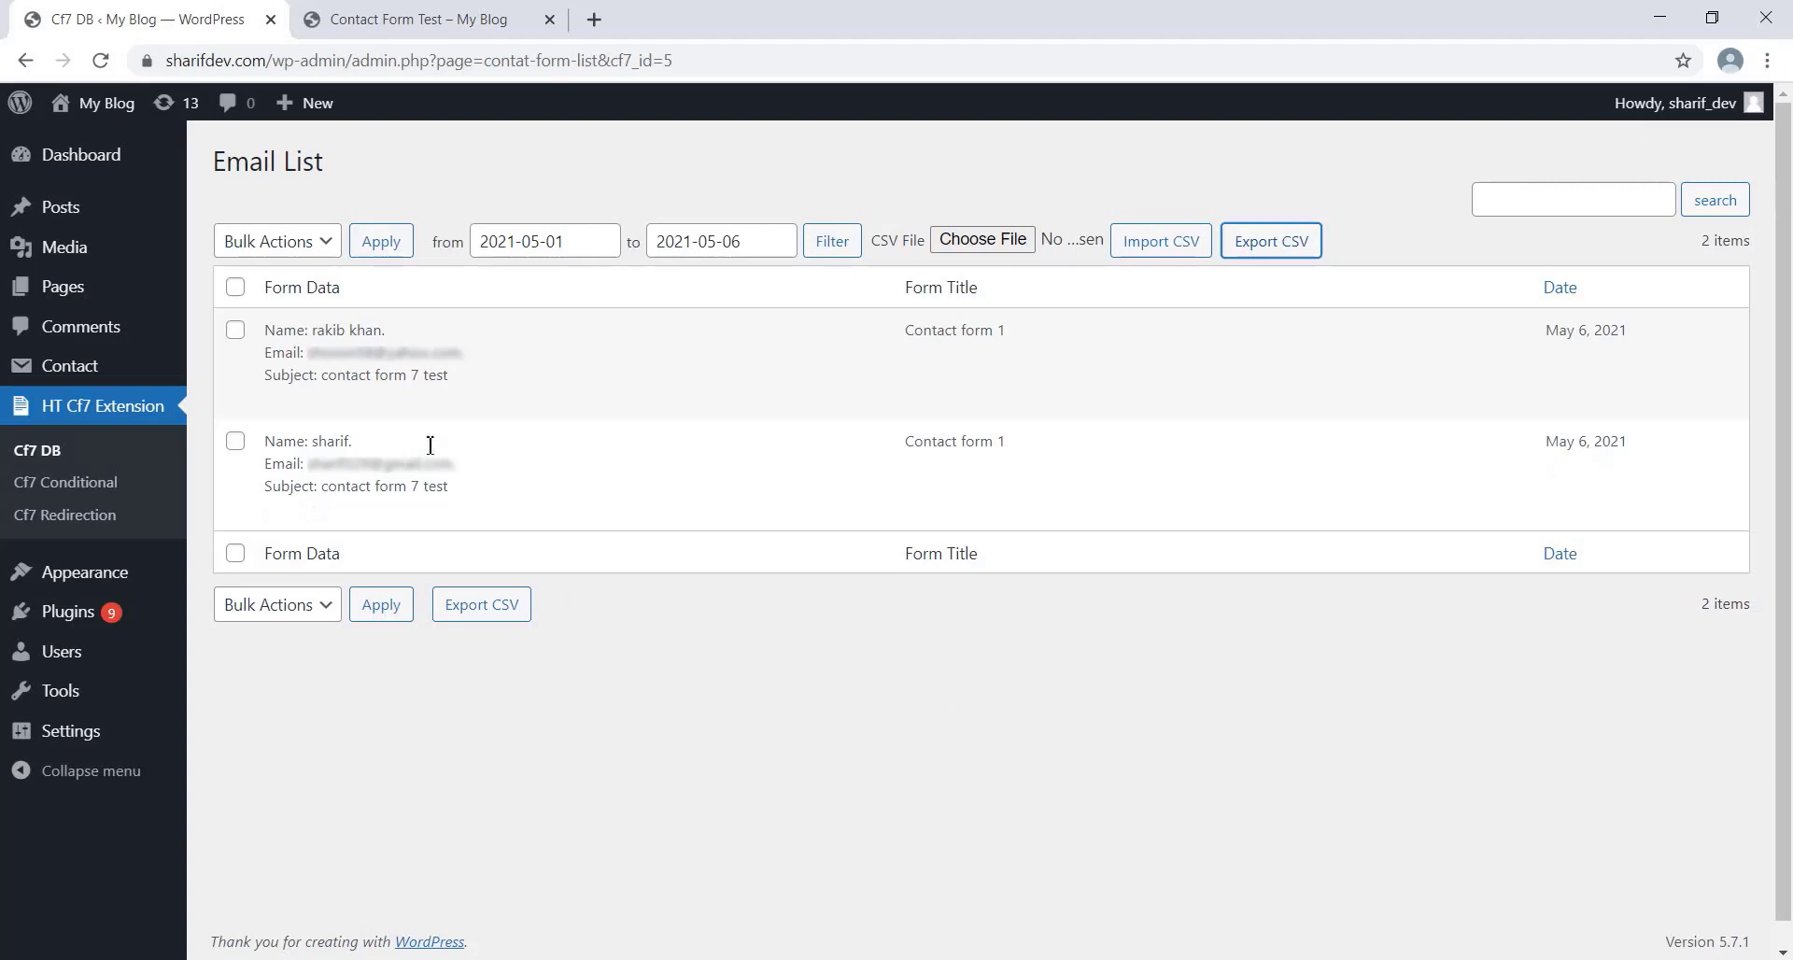
Step: Select both submissions and bulk-delete them
left_click(235, 286)
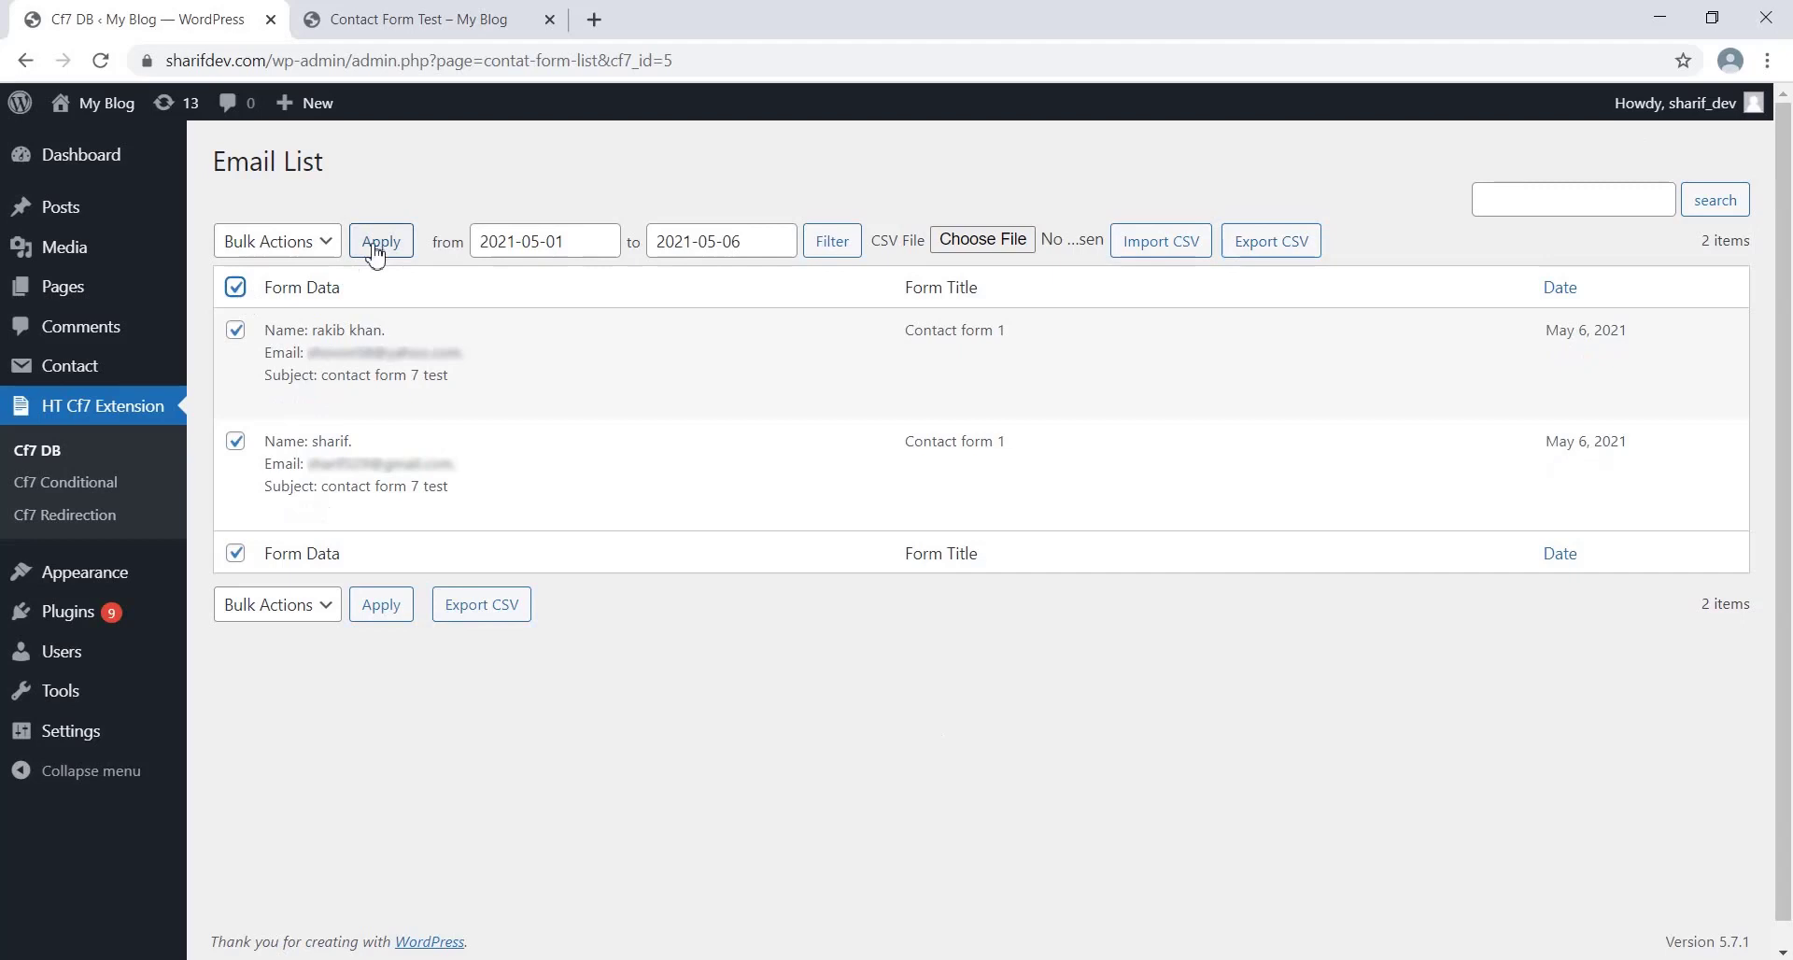
left_click(325, 243)
left_click(303, 287)
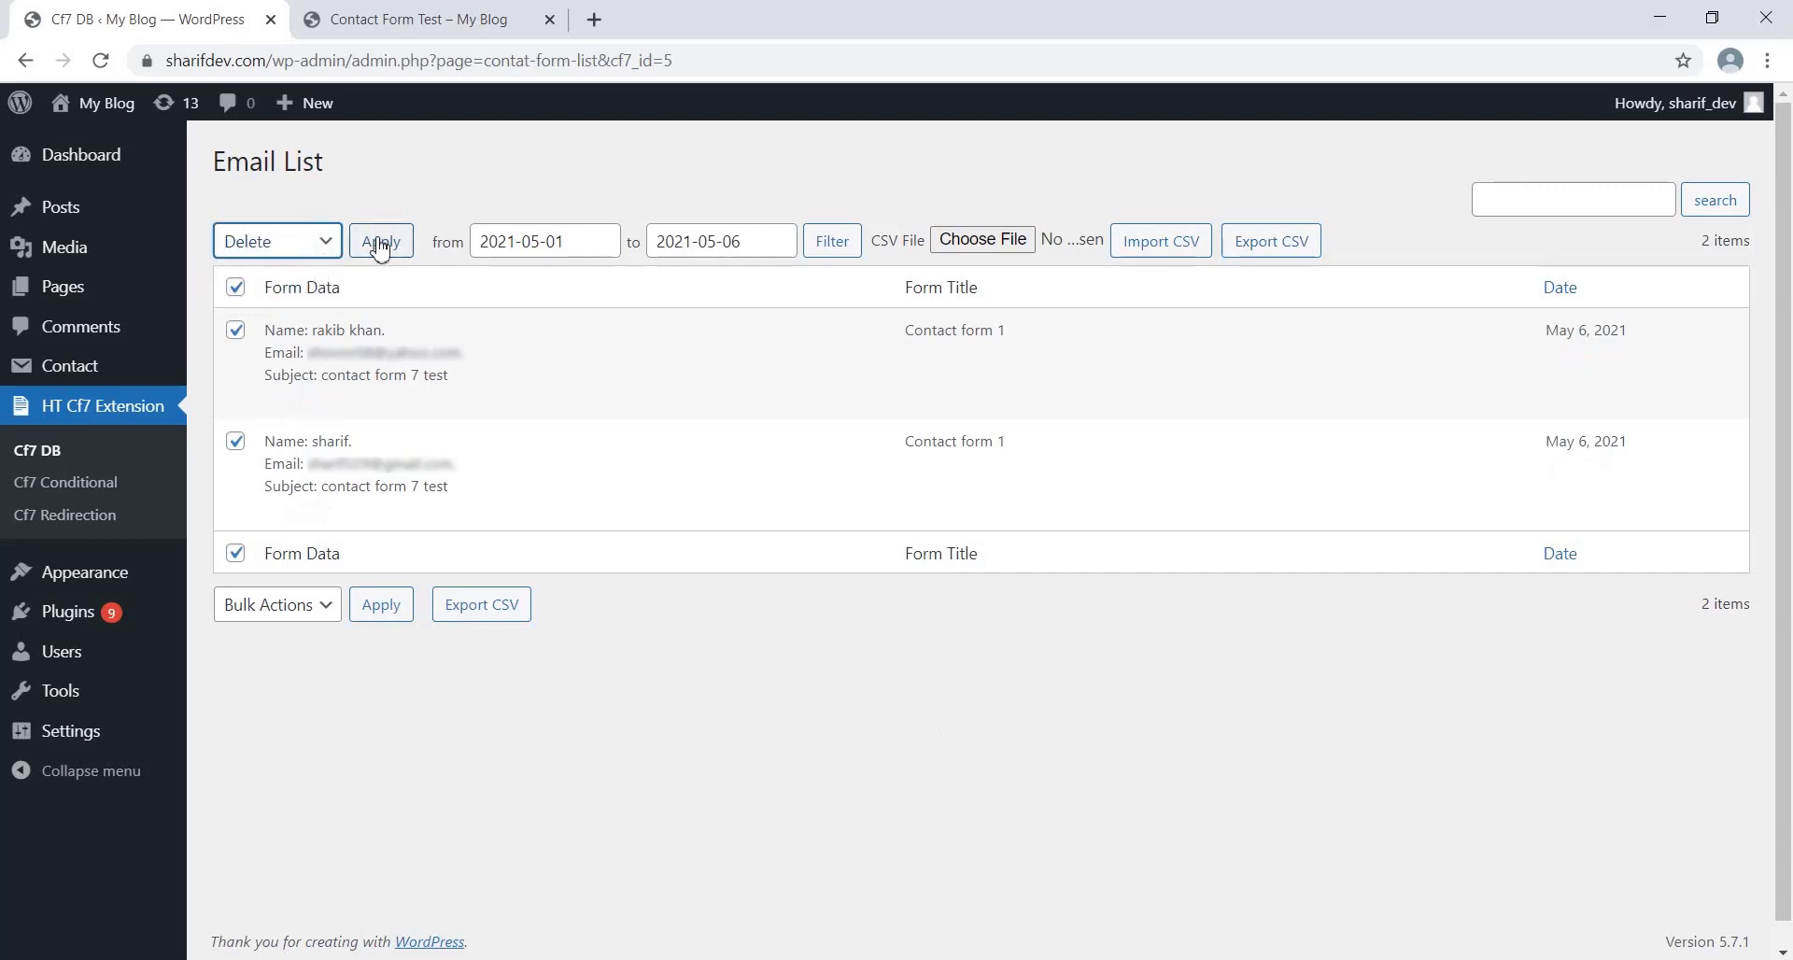
left_click(381, 245)
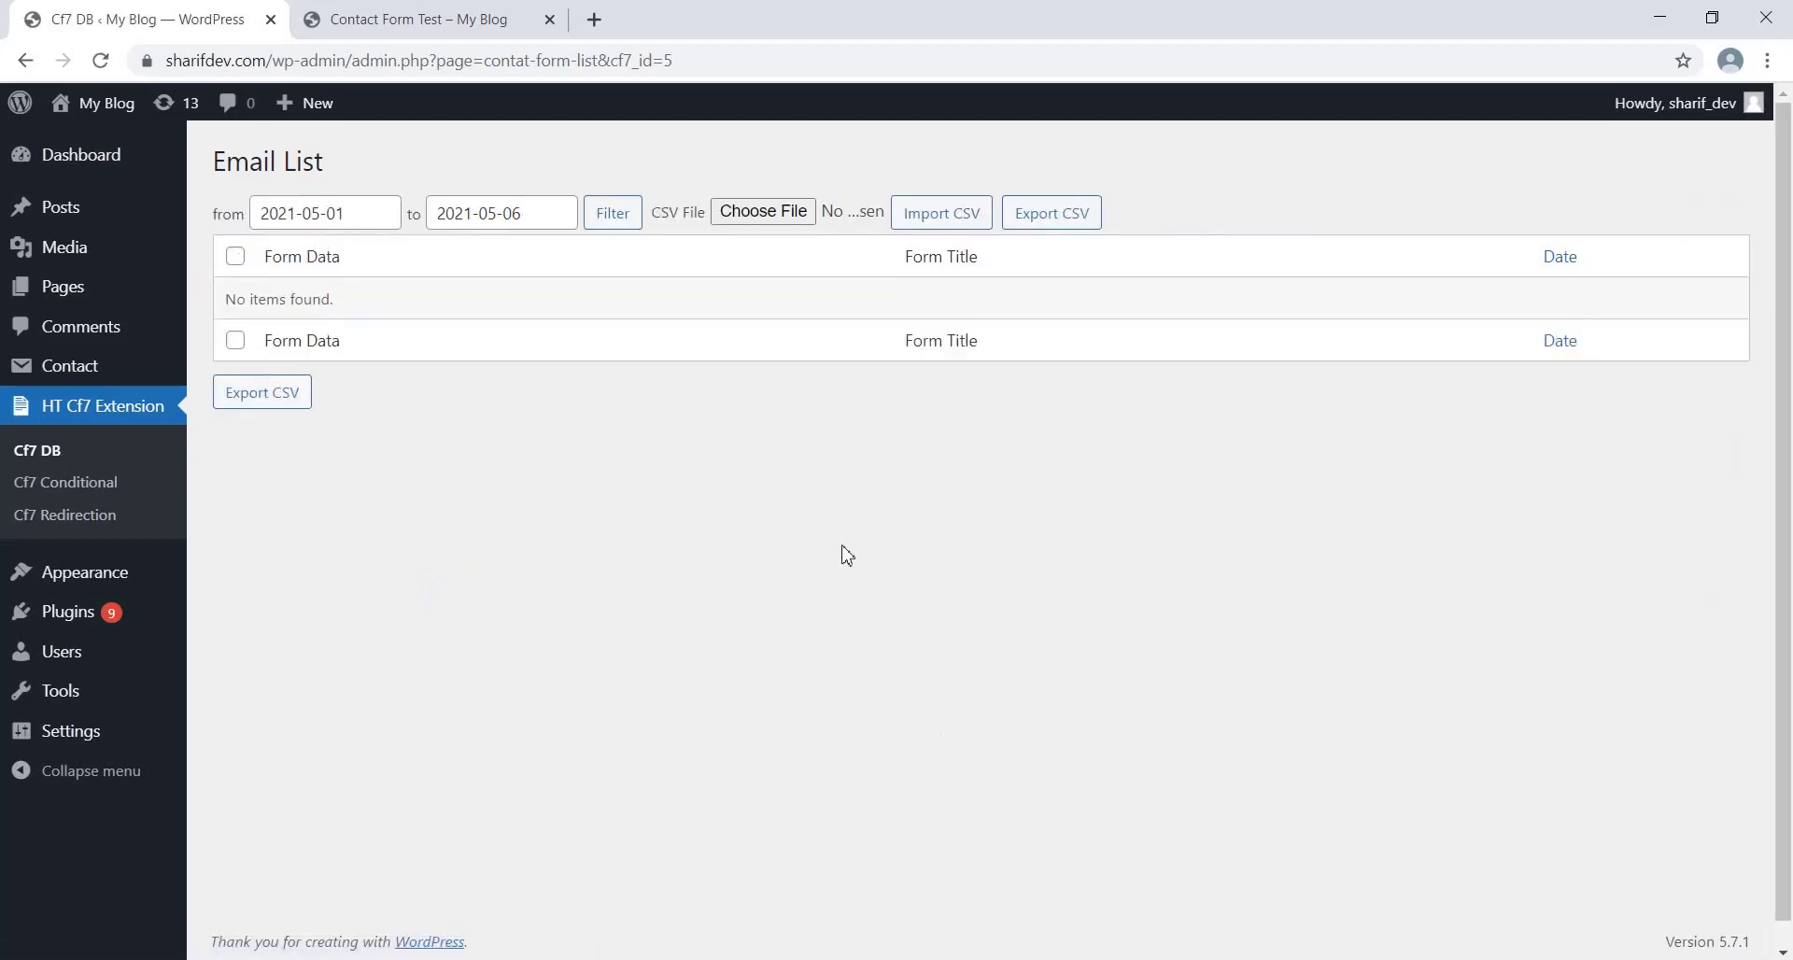
left_click(759, 212)
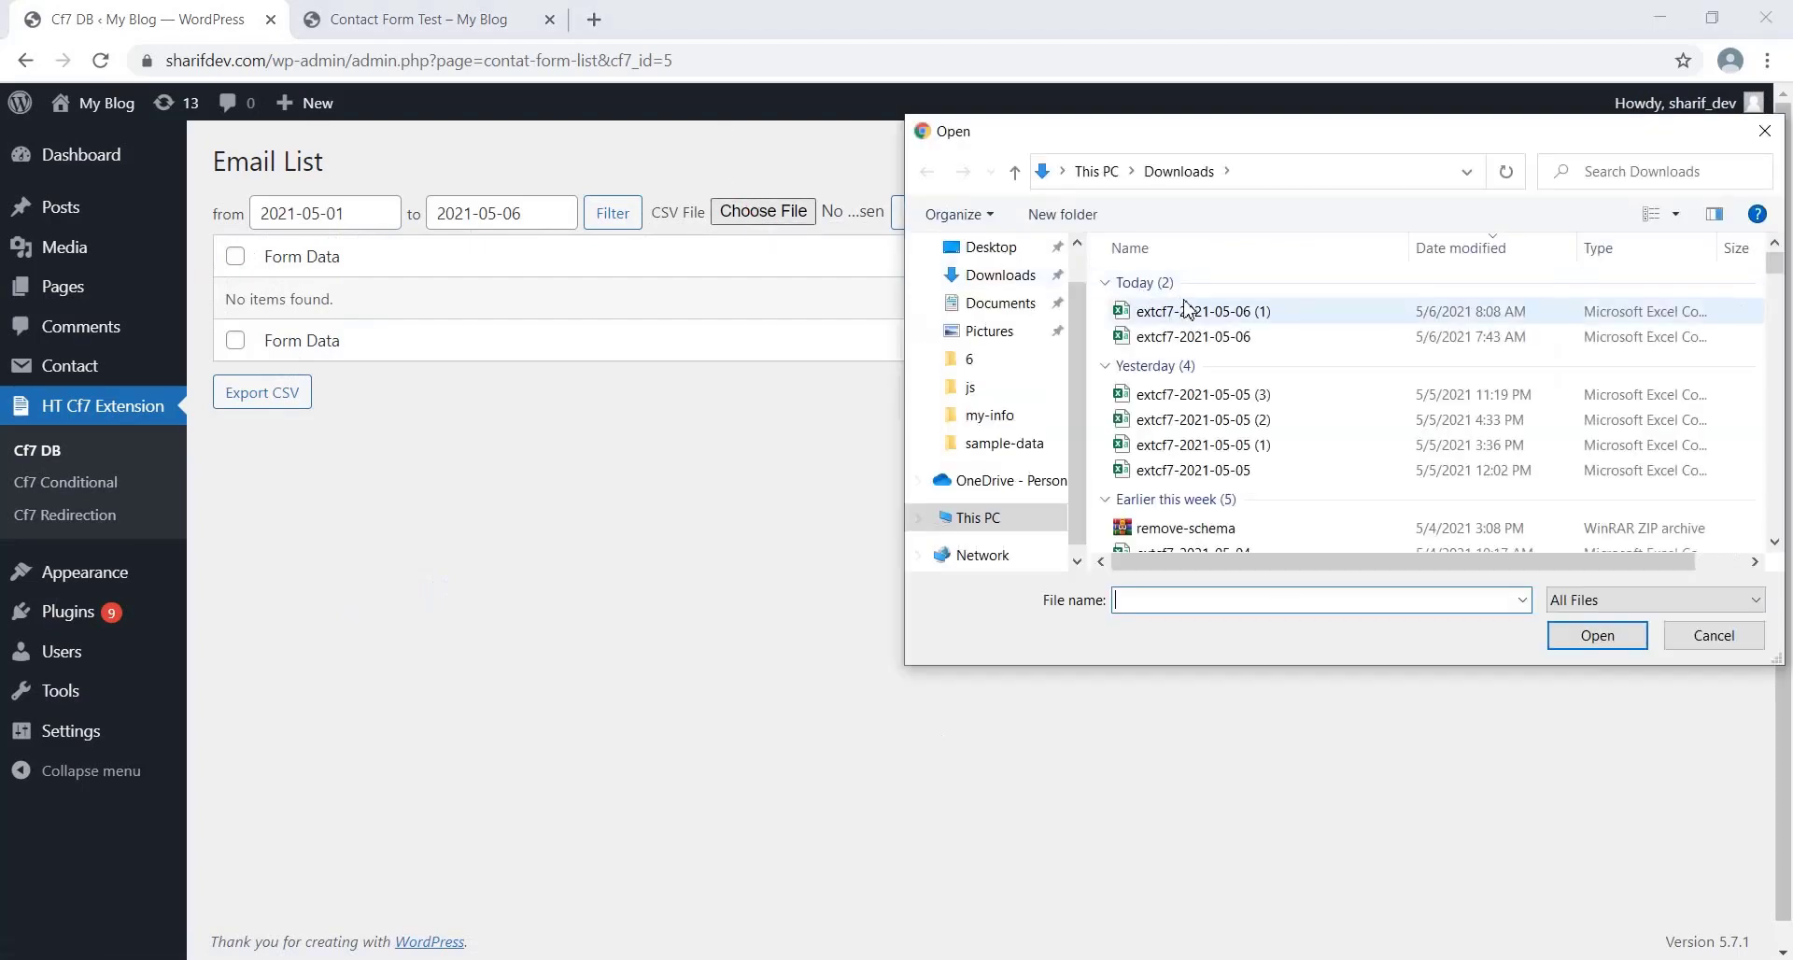
left_click(1188, 316)
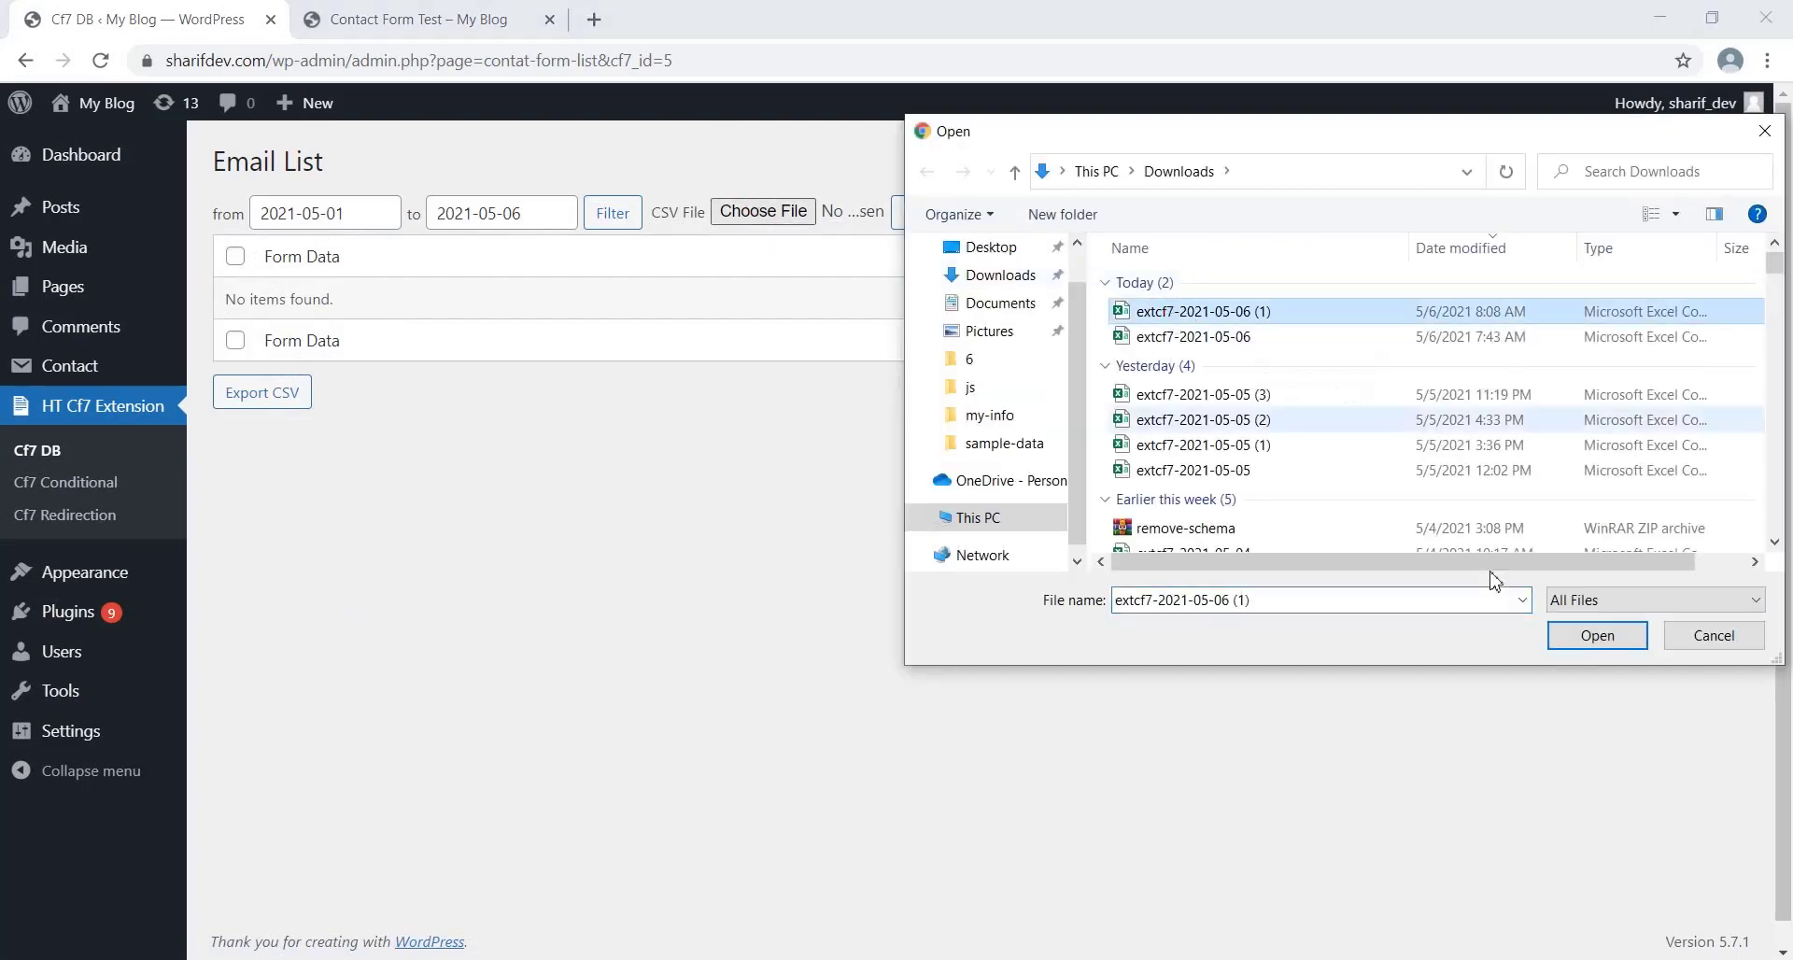
left_click(1578, 640)
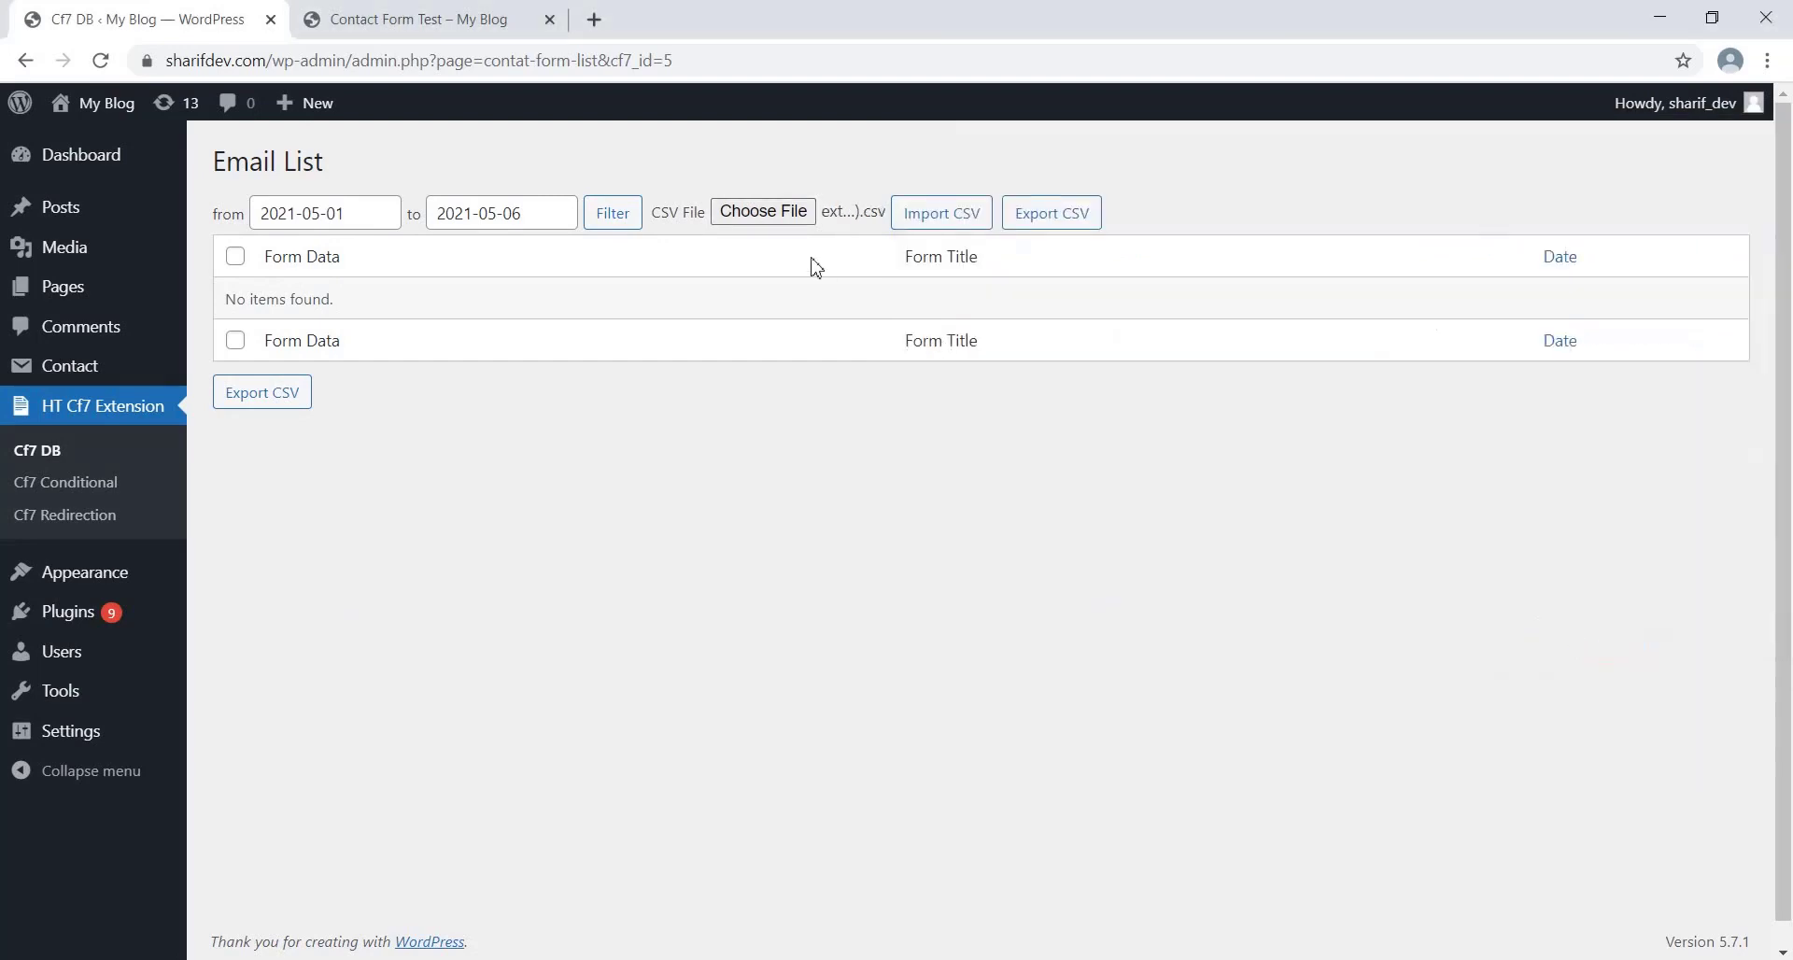
left_click(918, 222)
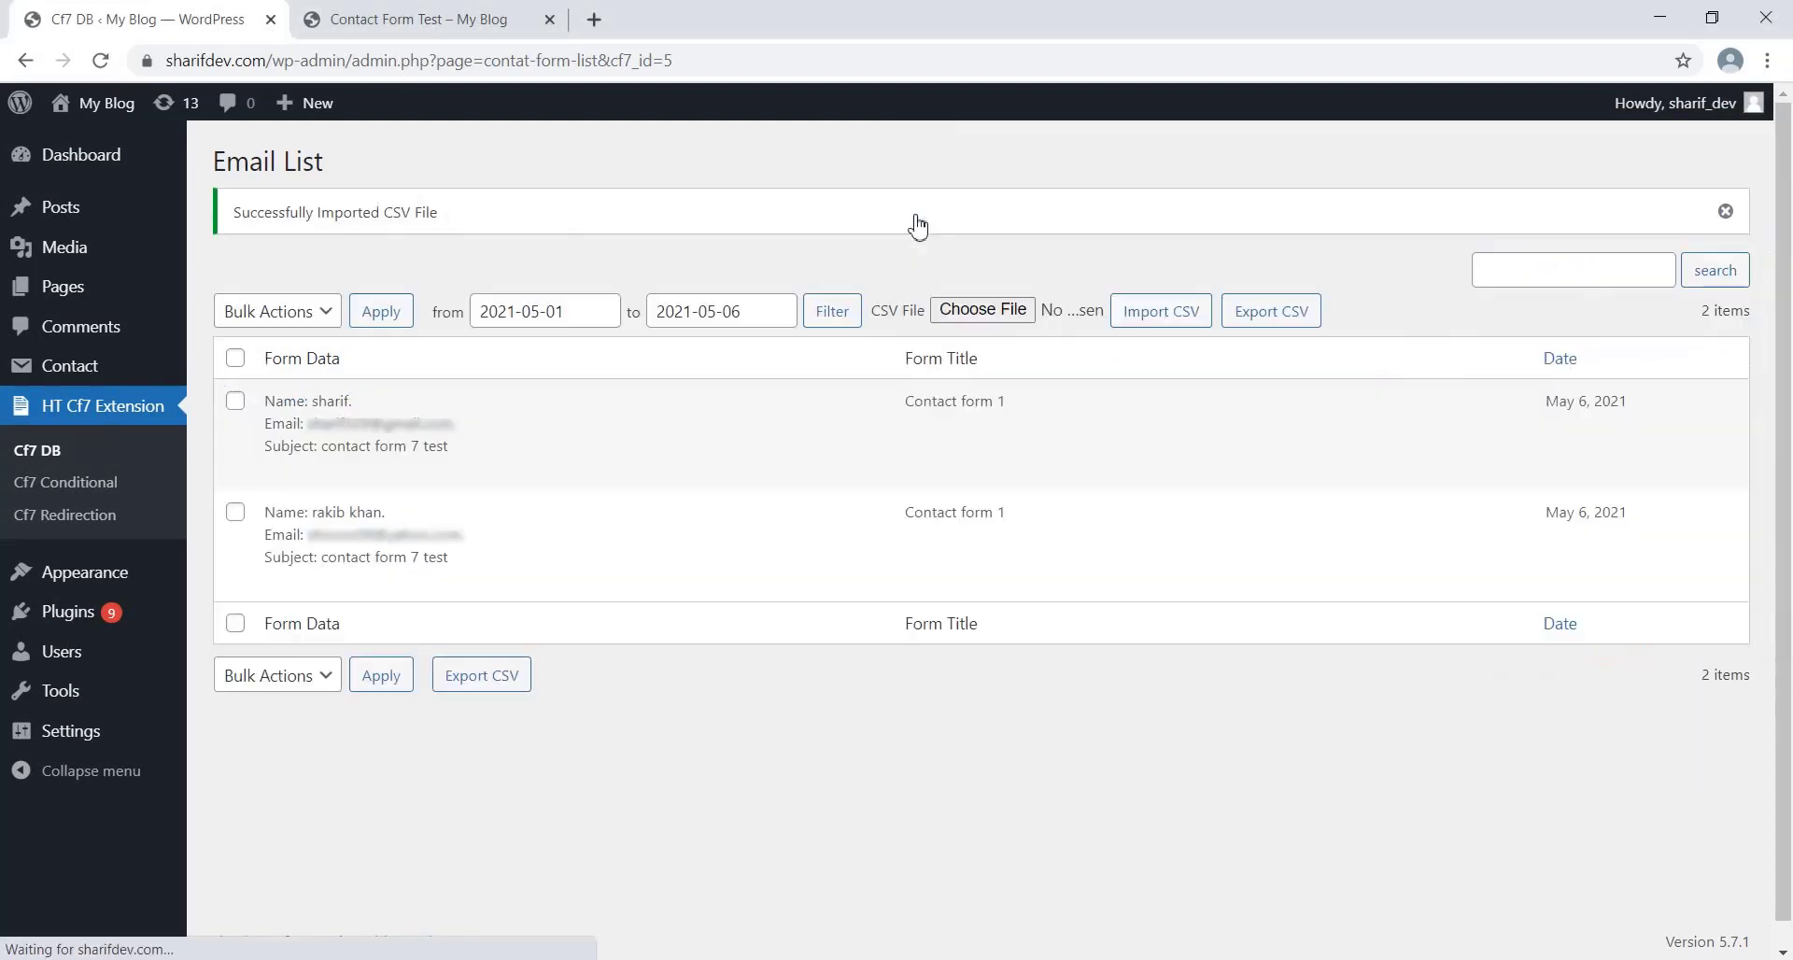